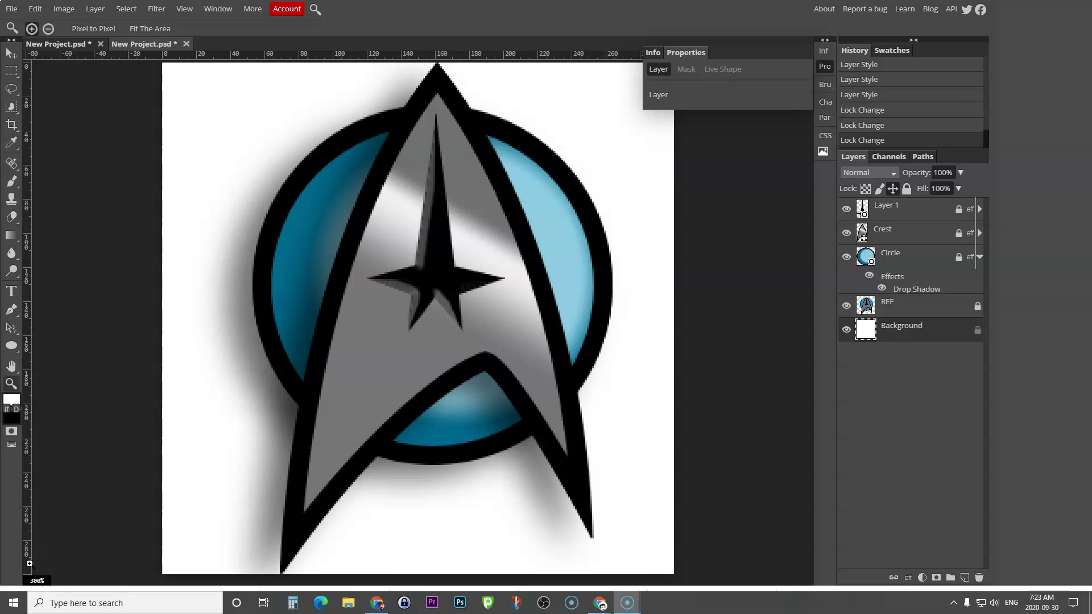
# - Copy the Star Trek reference logo image from the Google Sites lesson page and return to Photopea
pyautogui.click(121, 571)
pyautogui.click(135, 563)
pyautogui.click(188, 517)
pyautogui.hotkey('alt', 'Tab')
pyautogui.hotkey('alt', 'Tab')
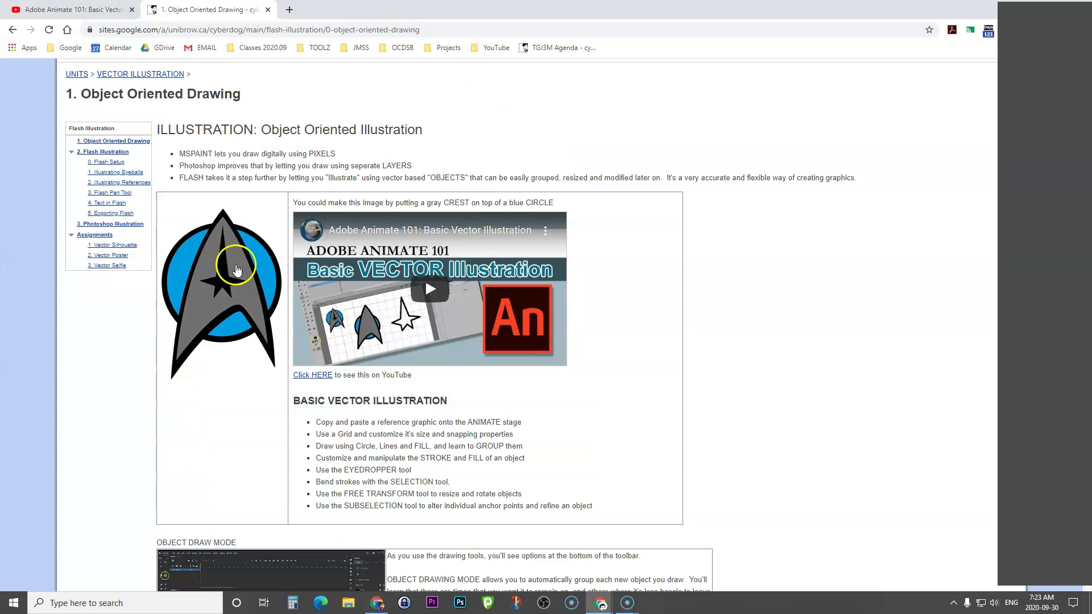
pyautogui.rightClick(217, 270)
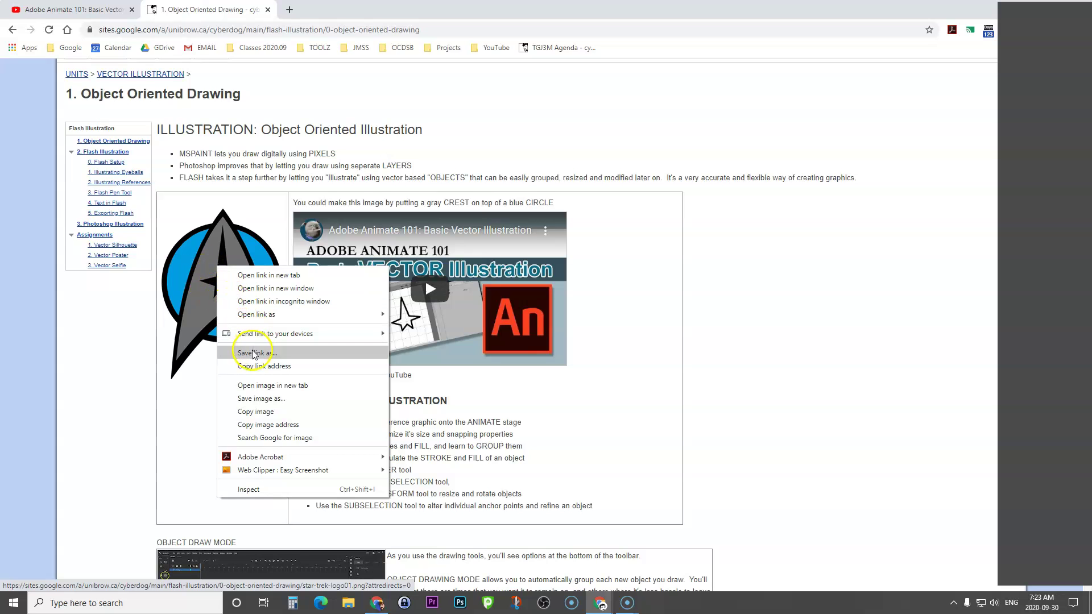
pyautogui.click(253, 412)
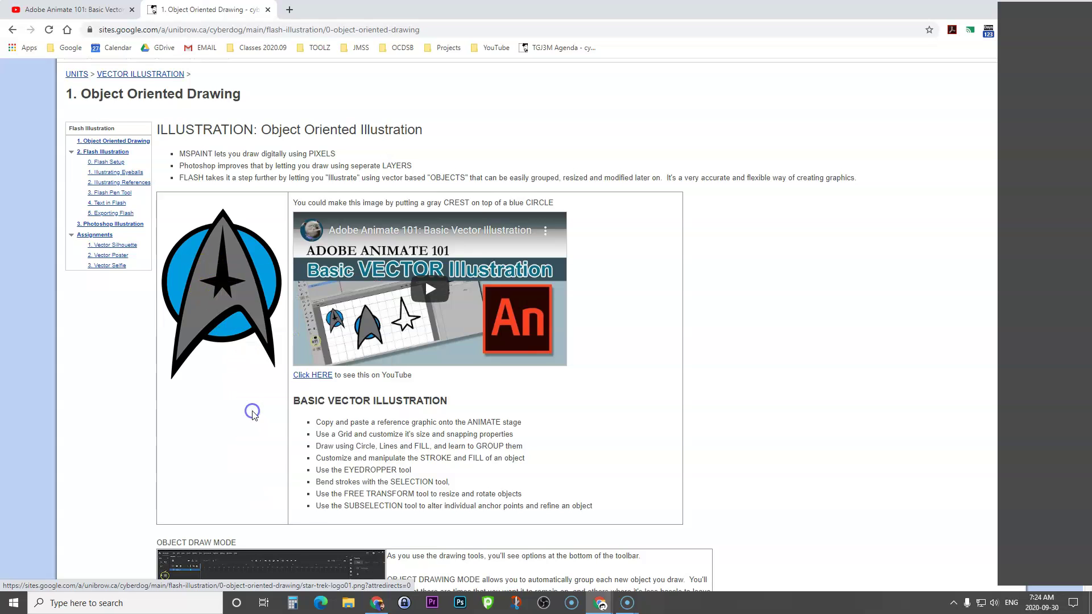
pyautogui.hotkey('alt', 'Tab')
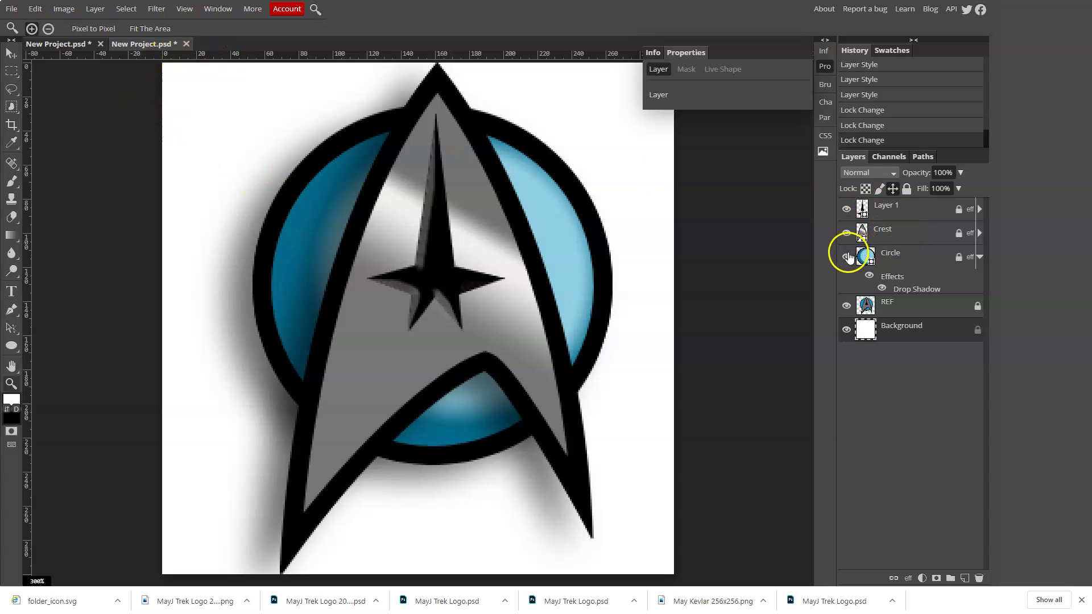
# - Solo the REF layer, then show Circle, Crest and the star layer again, leaving Background hidden
pyautogui.keyDown('alt'); pyautogui.click(846, 301); pyautogui.keyUp('alt')
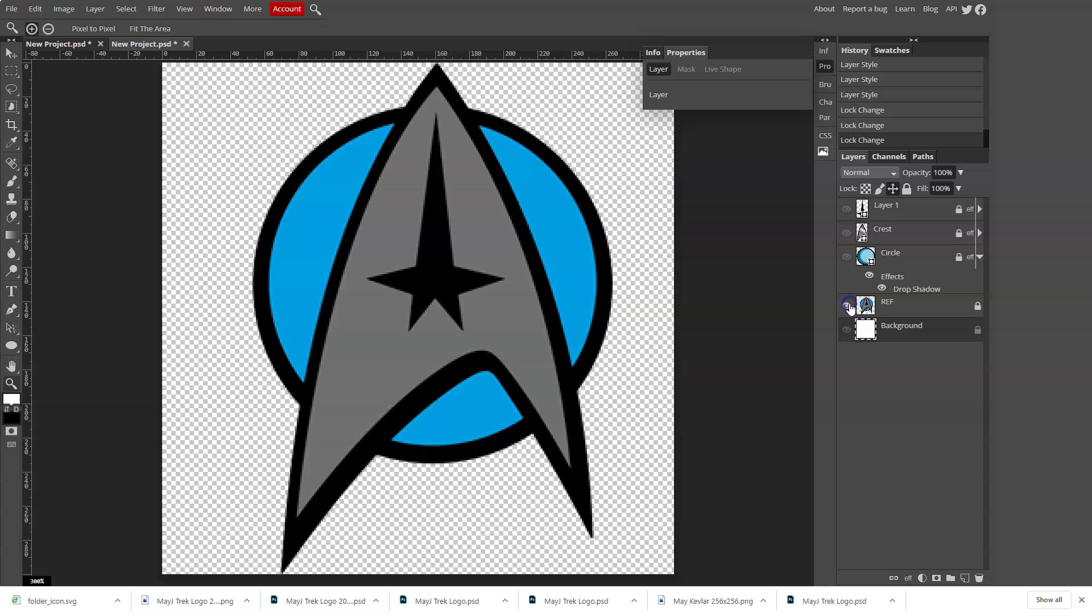
pyautogui.click(847, 257)
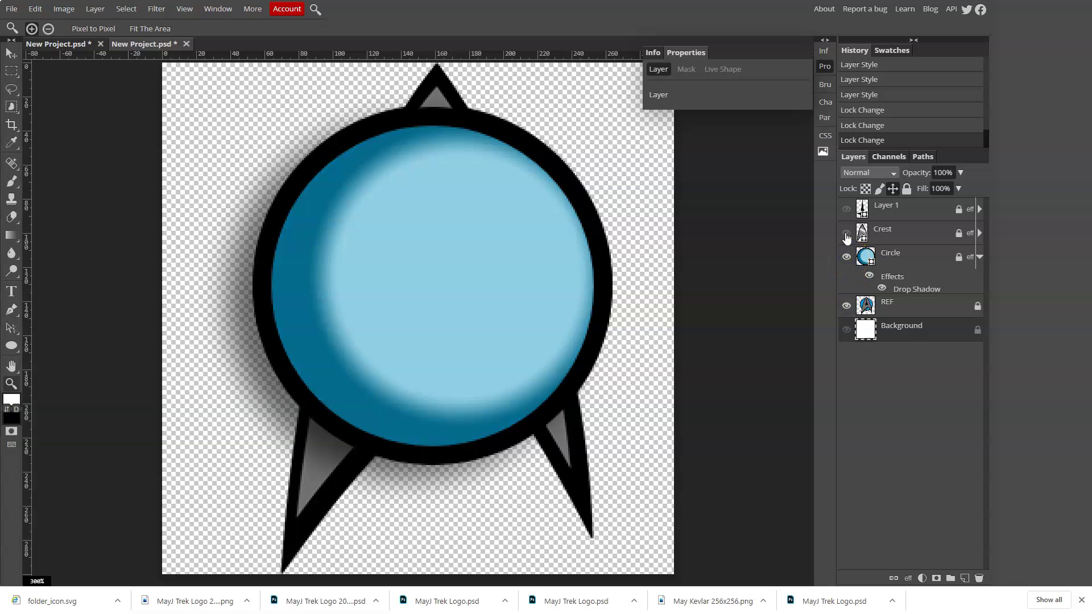
pyautogui.click(846, 234)
pyautogui.click(846, 209)
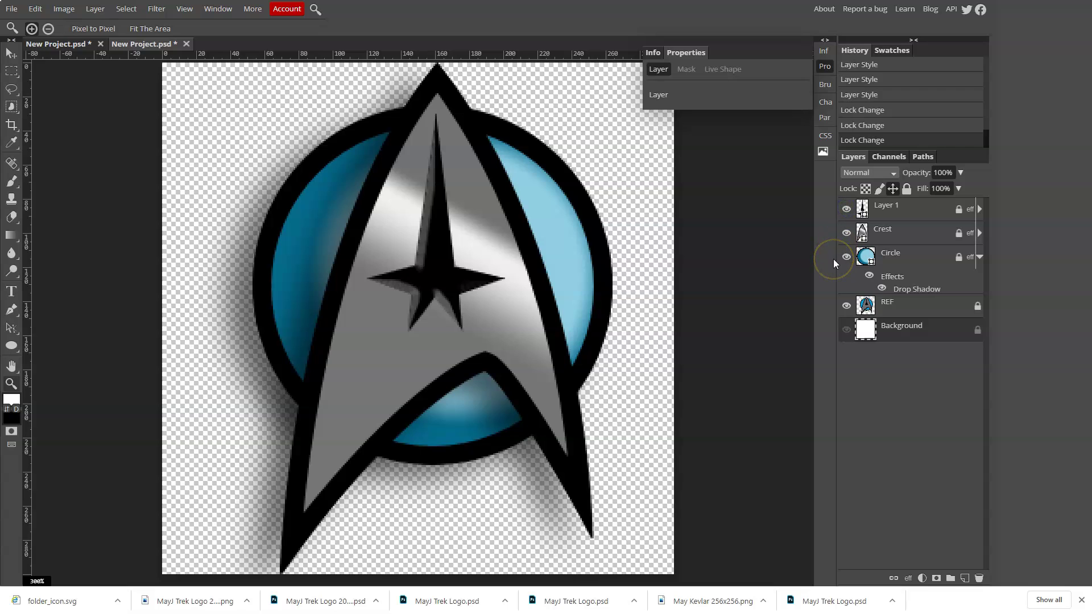
# - Create a new document with a width of 300 px
pyautogui.click(12, 9)
pyautogui.click(16, 26)
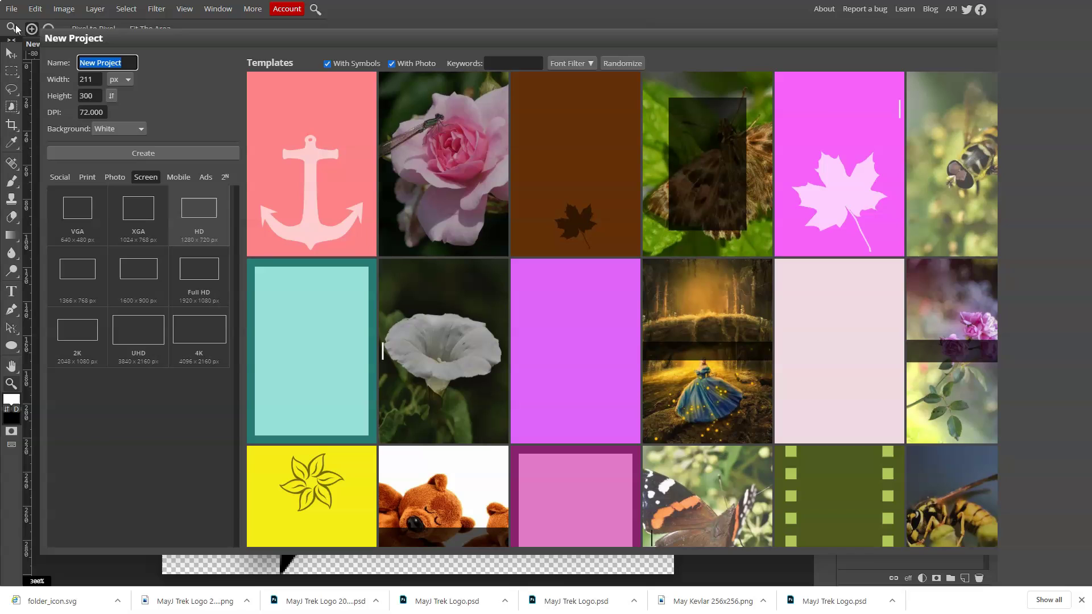
pyautogui.moveTo(92, 79); pyautogui.dragTo(61, 74)
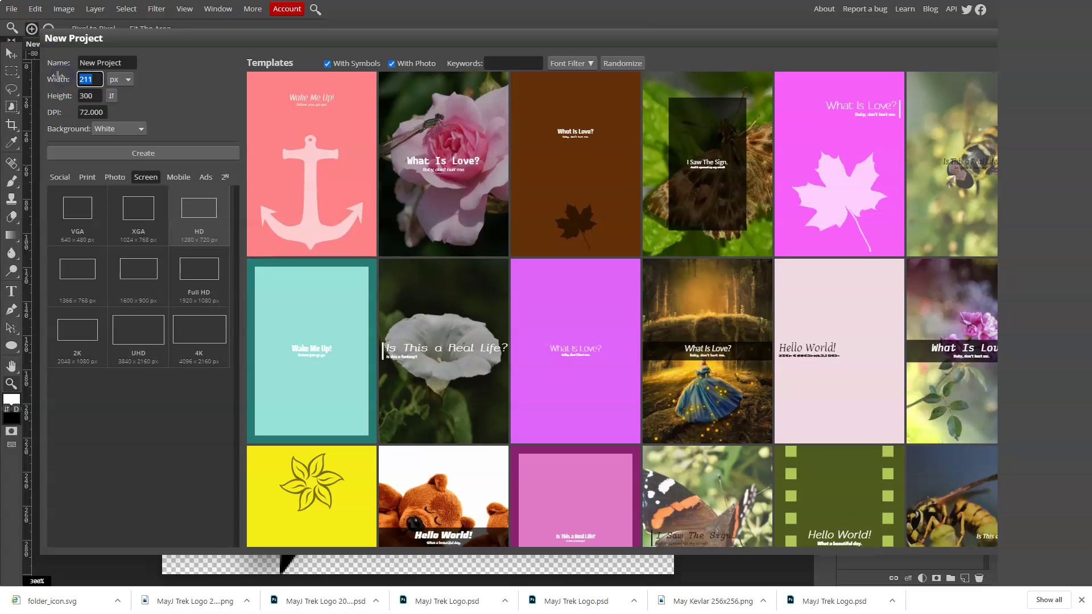
pyautogui.write('300')
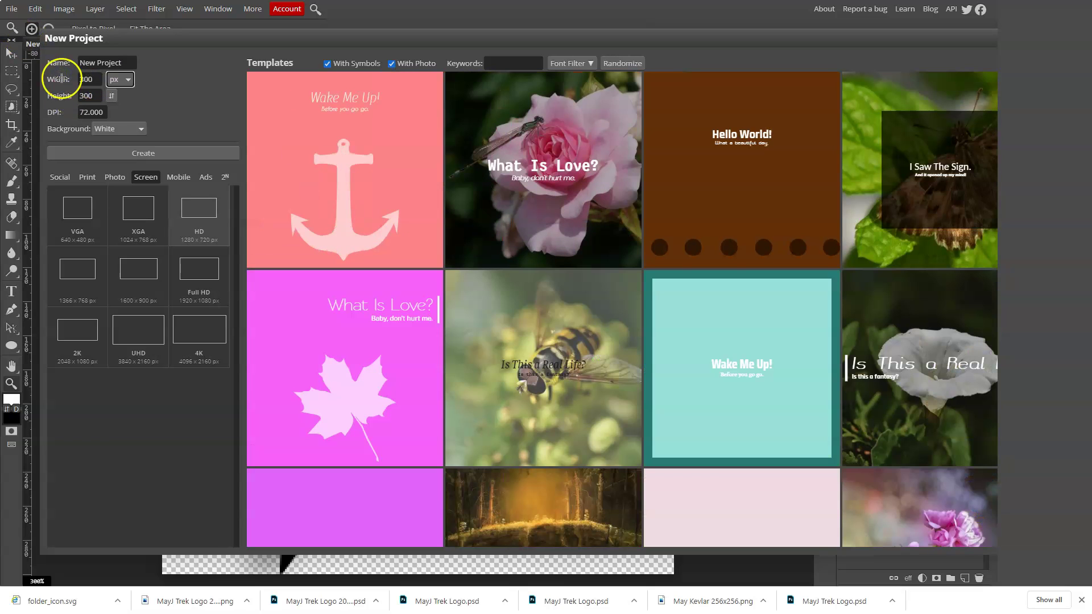
pyautogui.click(126, 153)
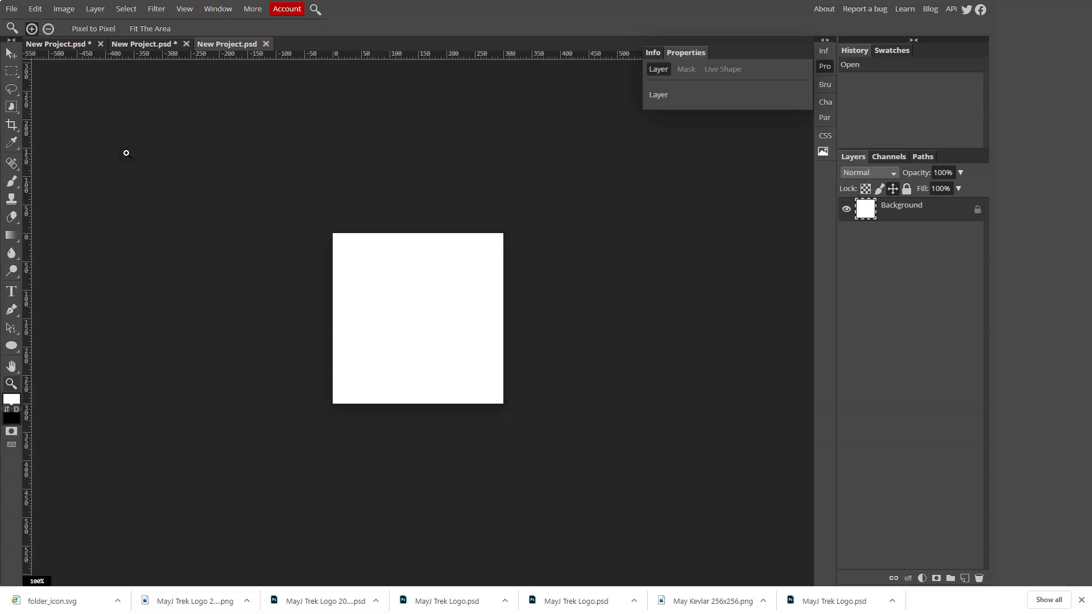
# - Paste the reference logo, nudge it right, name its layer REF and zoom in
pyautogui.hotkey('ctrl', 'v')
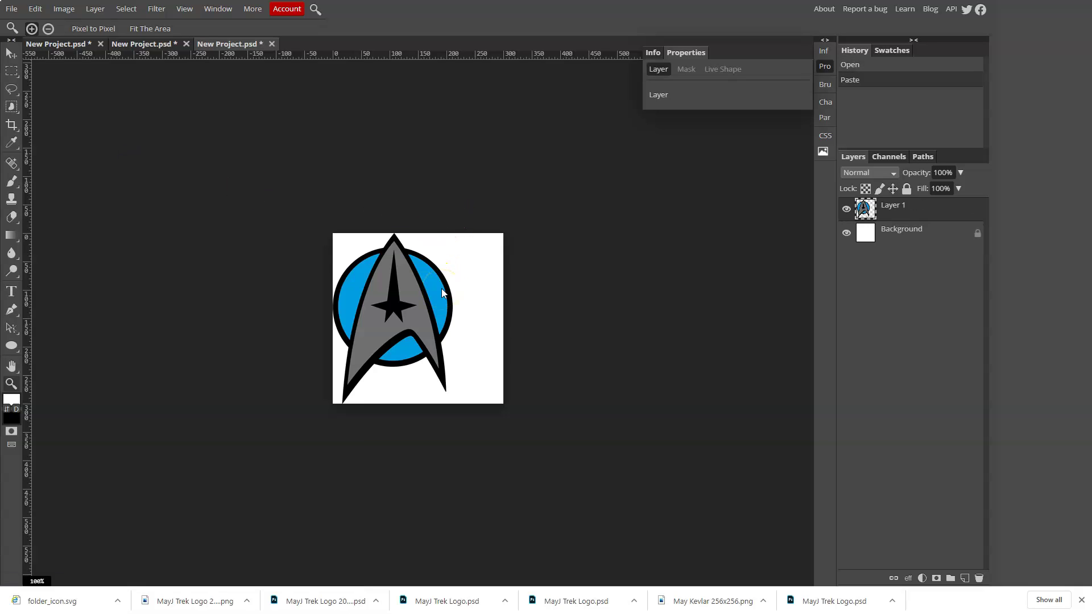
pyautogui.click(11, 53)
pyautogui.moveTo(410, 292); pyautogui.dragTo(436, 308)
pyautogui.doubleClick(890, 206)
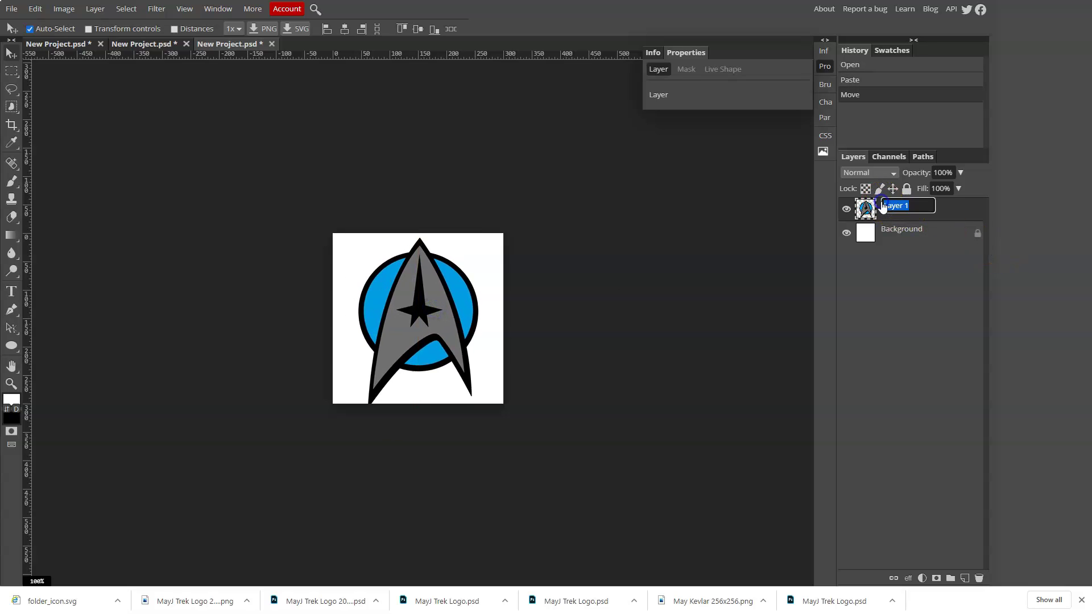
pyautogui.press('Return')
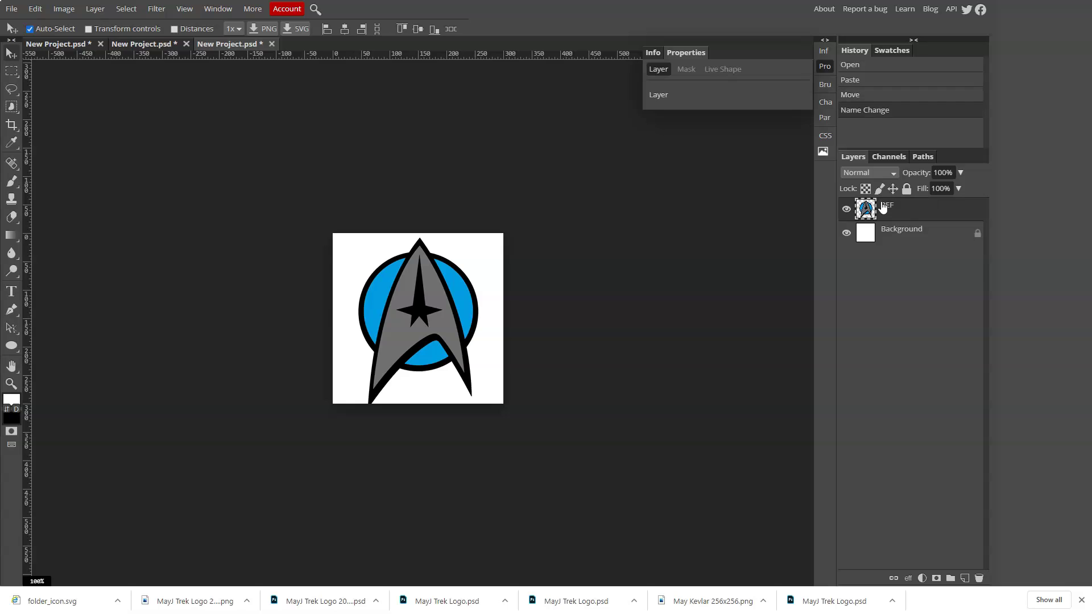
pyautogui.hotkey('ctrl', '+')
pyautogui.hotkey('ctrl', '+')
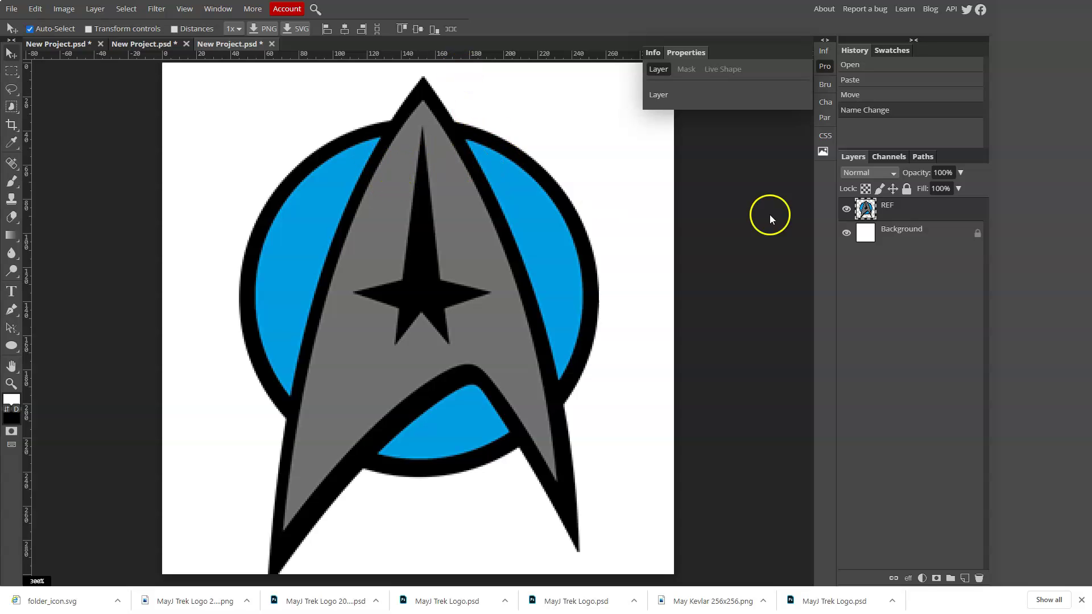
# - Lock the REF layer and make sure the rulers are showing
pyautogui.click(907, 188)
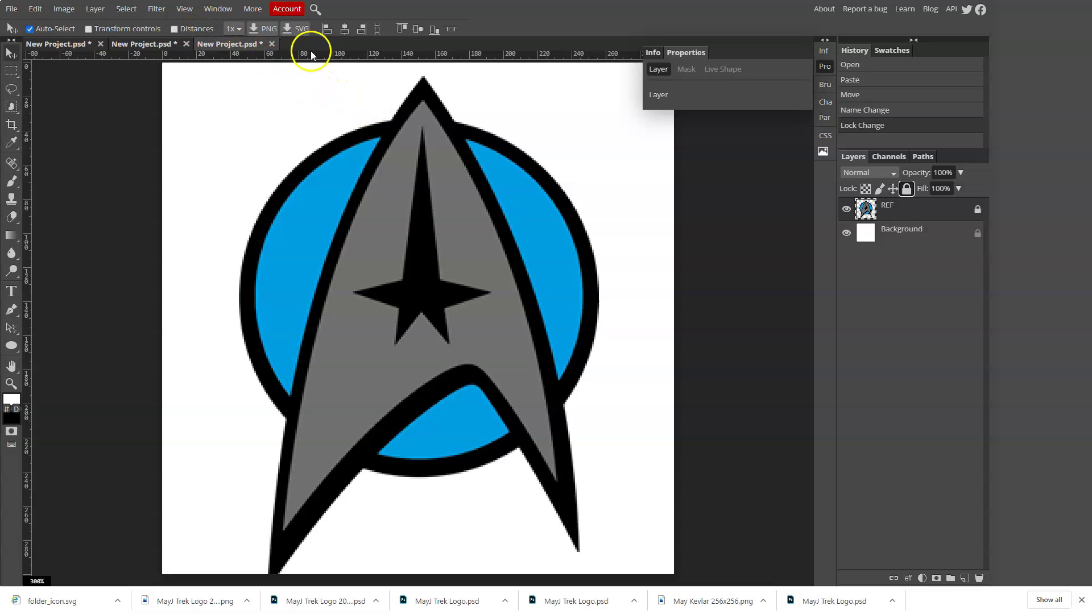
pyautogui.click(184, 9)
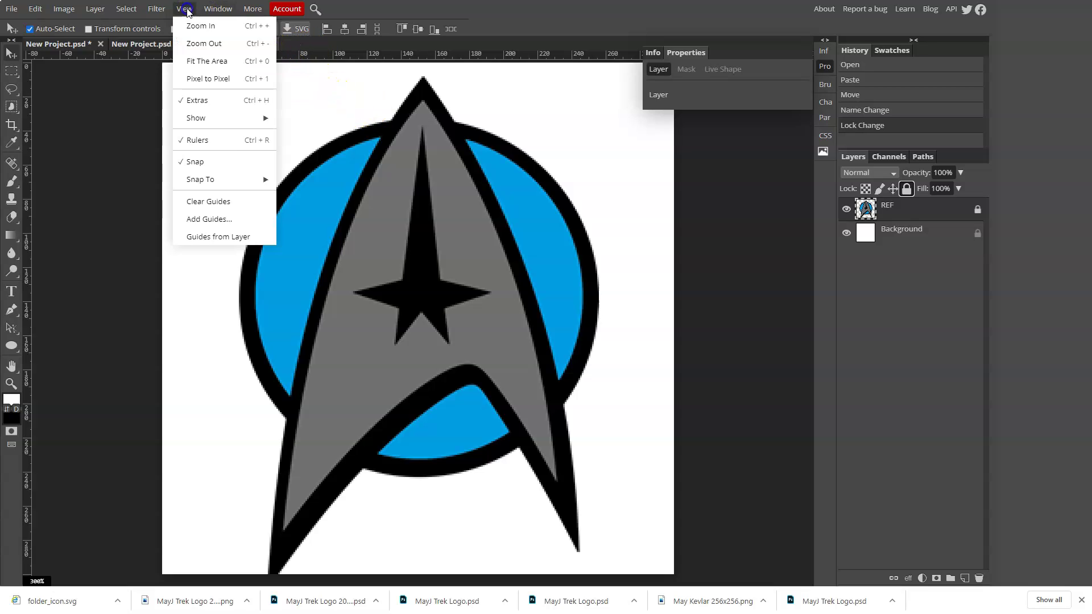
pyautogui.click(232, 140)
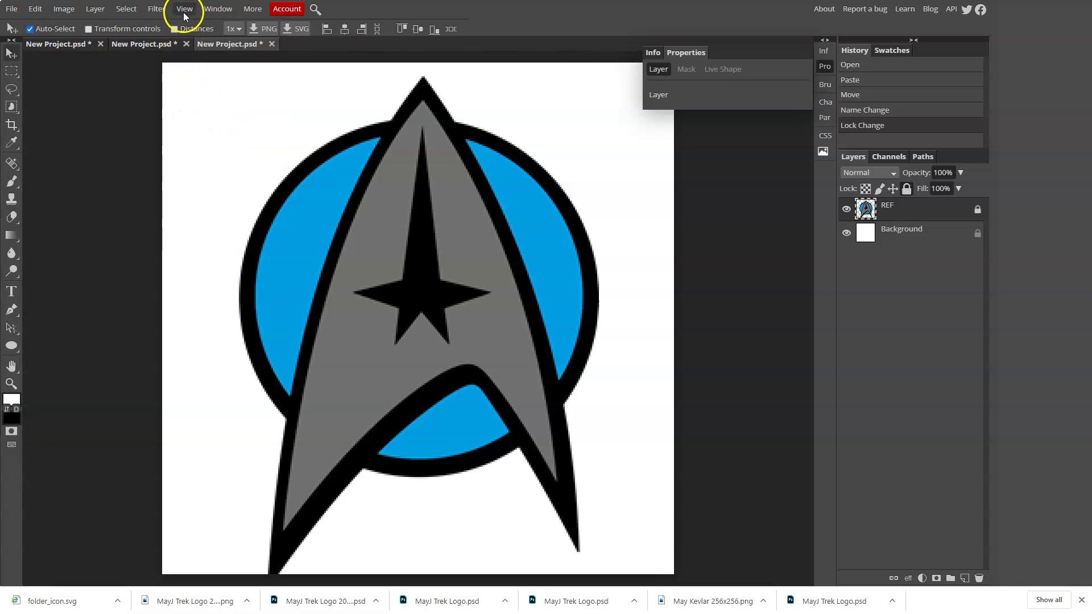
pyautogui.click(184, 11)
pyautogui.click(208, 141)
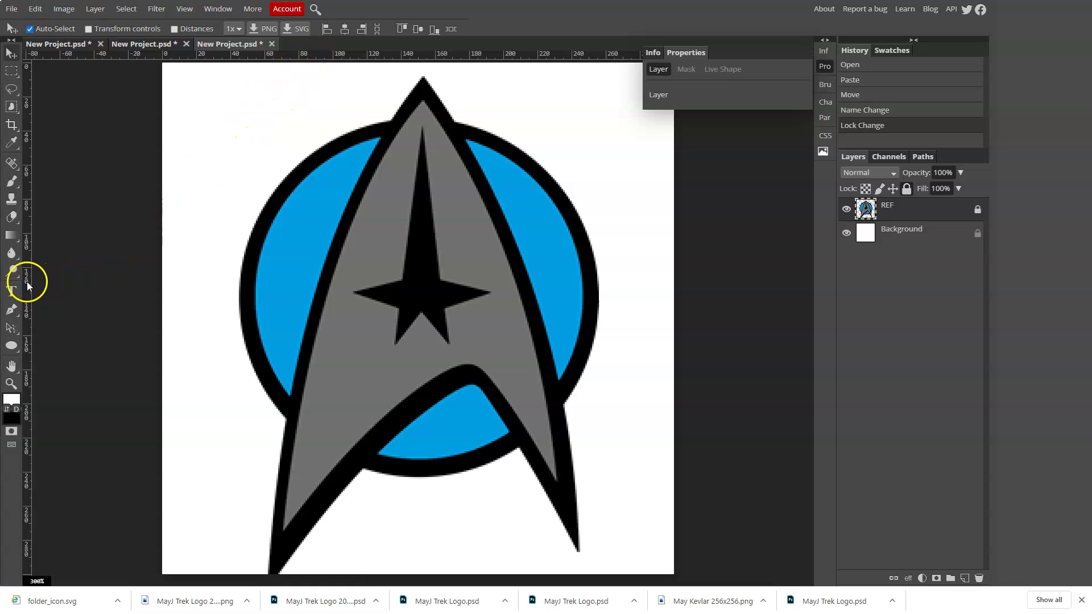
# - Add guides at the circle's left, right, top and bottom edges, the star's centre, and the vertical centre line
pyautogui.moveTo(28, 282); pyautogui.dragTo(241, 280)
pyautogui.moveTo(28, 305); pyautogui.dragTo(599, 261)
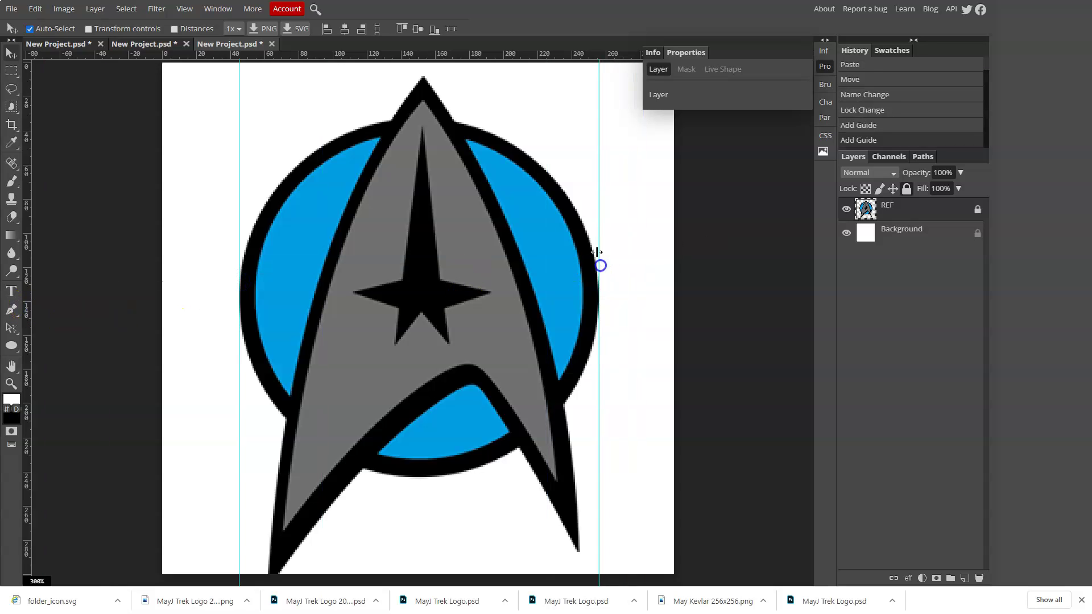
pyautogui.moveTo(512, 54); pyautogui.dragTo(517, 119)
pyautogui.moveTo(568, 53); pyautogui.dragTo(556, 477)
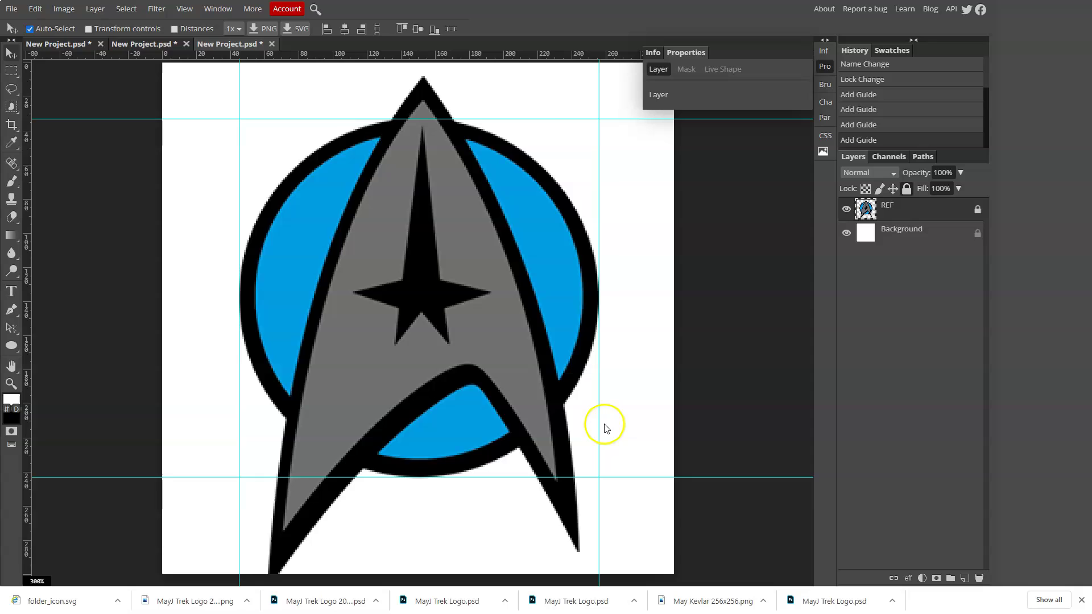
pyautogui.moveTo(556, 54); pyautogui.dragTo(490, 293)
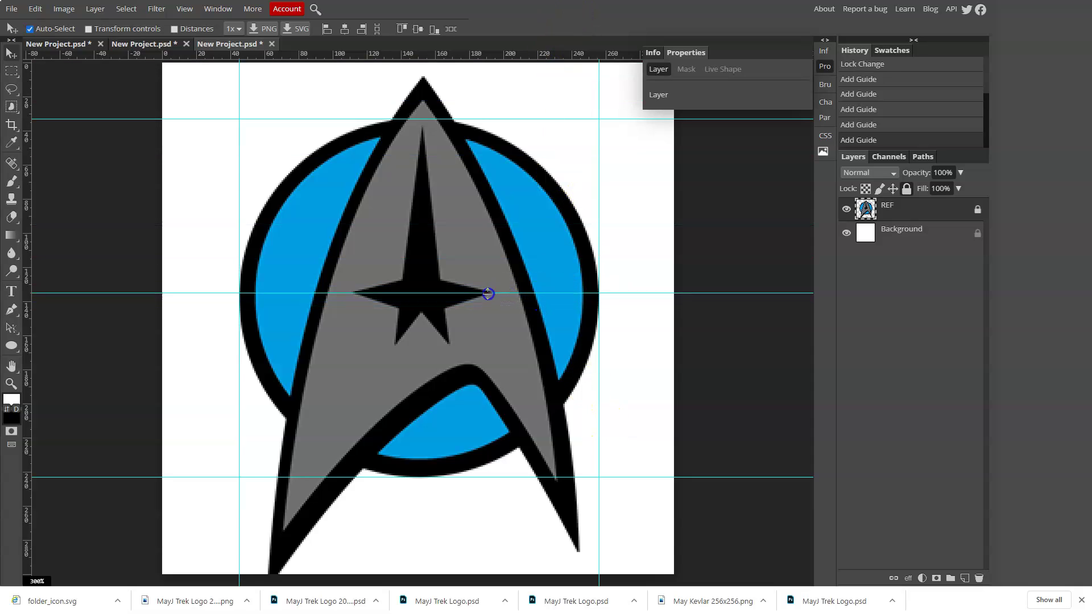
pyautogui.moveTo(37, 226); pyautogui.dragTo(423, 176)
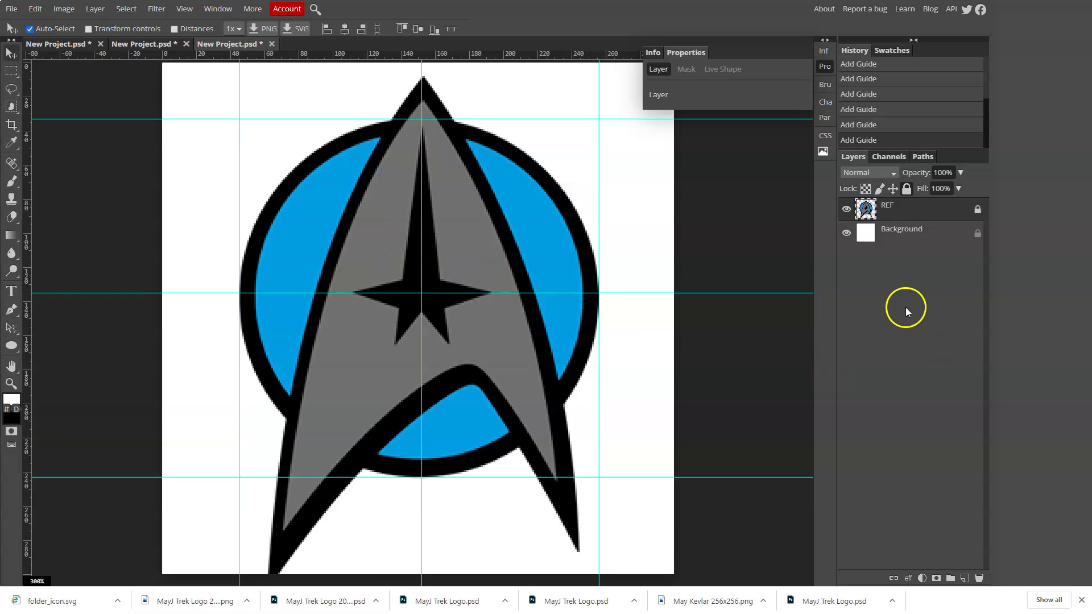
# - Add a new layer and set the Ellipse tool to a solid blue fill
pyautogui.click(965, 578)
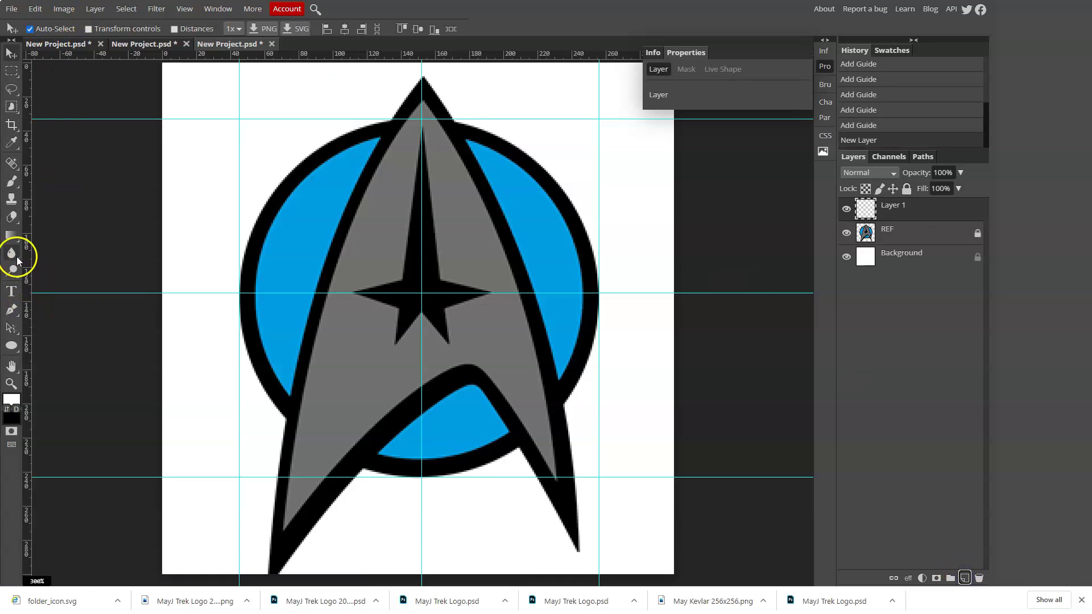
pyautogui.click(10, 346)
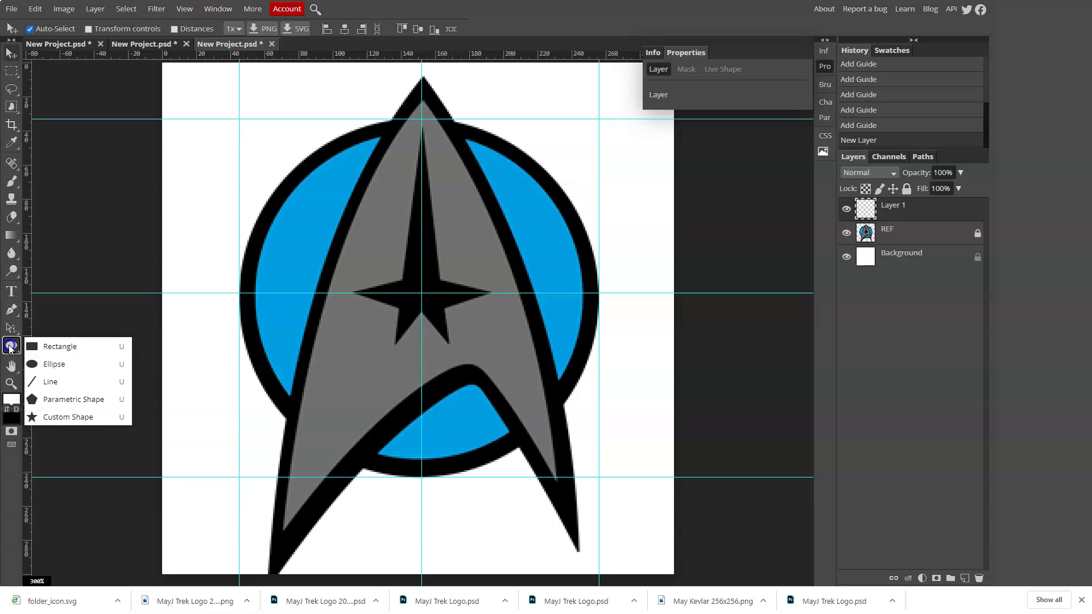
pyautogui.click(39, 364)
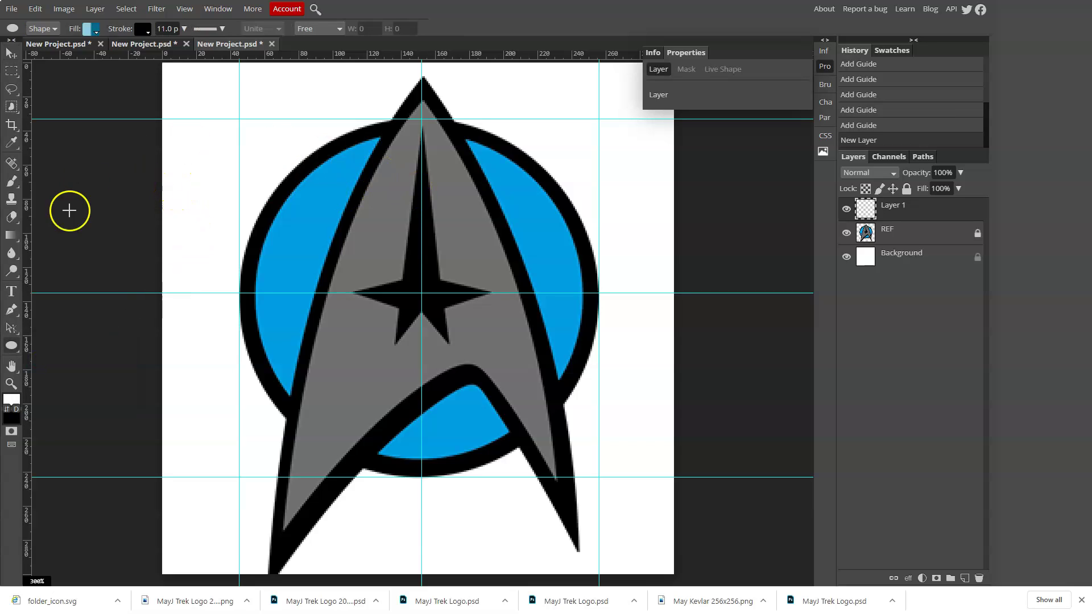
pyautogui.click(91, 29)
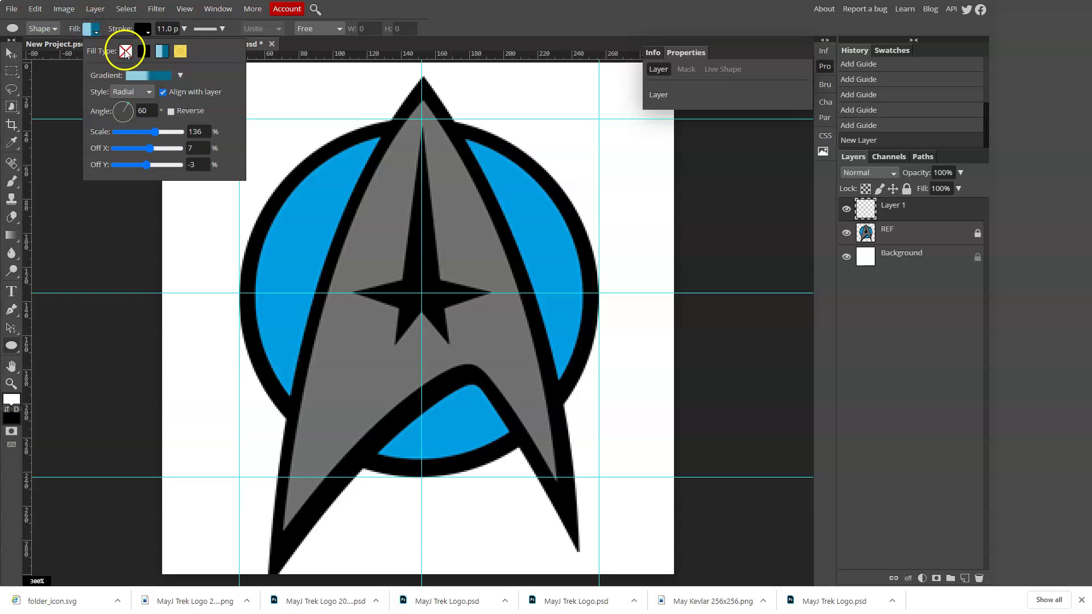
pyautogui.click(144, 51)
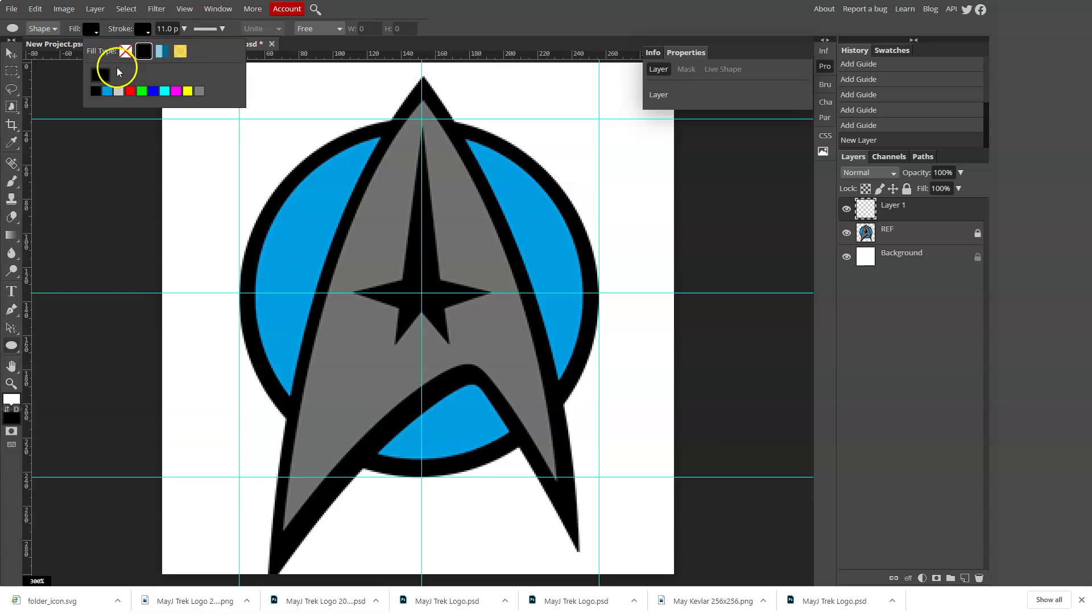
pyautogui.click(107, 91)
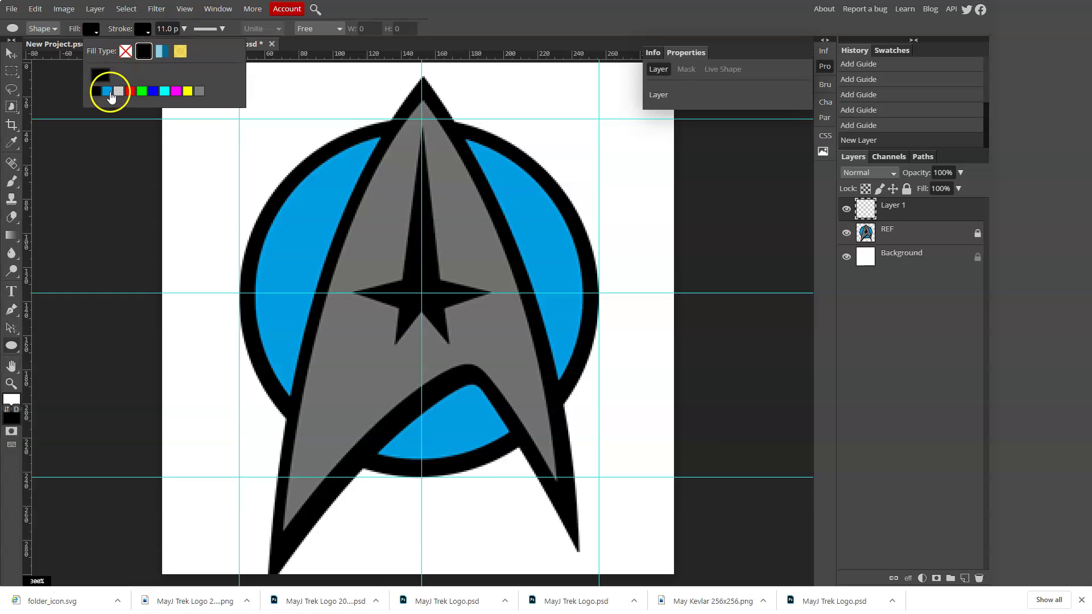
# - Give the shape stroke solid black, 2.7 pt width, positioned at Center
pyautogui.click(142, 31)
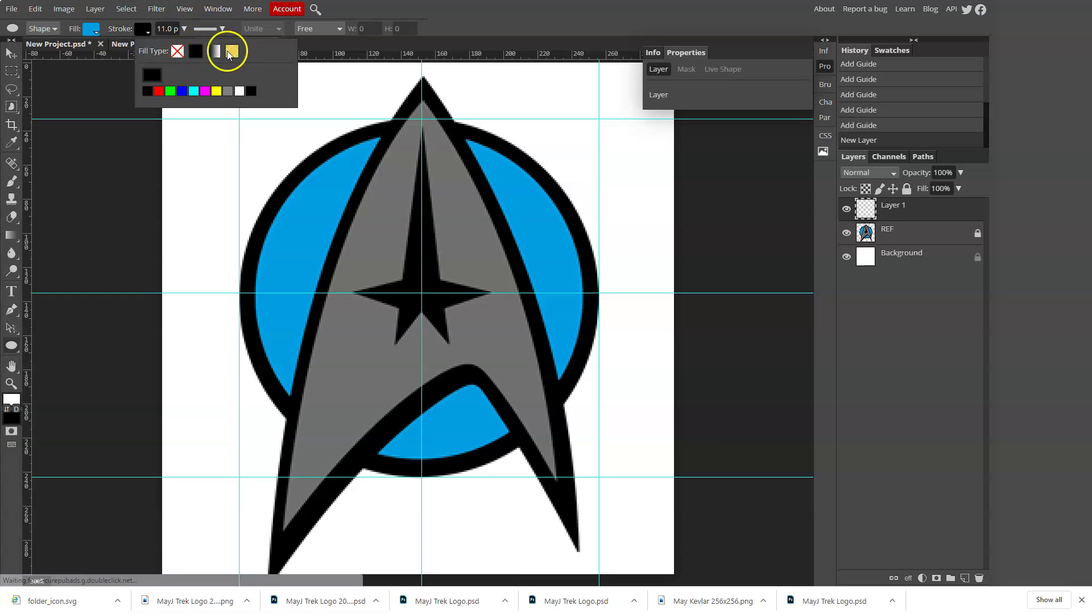
pyautogui.click(194, 55)
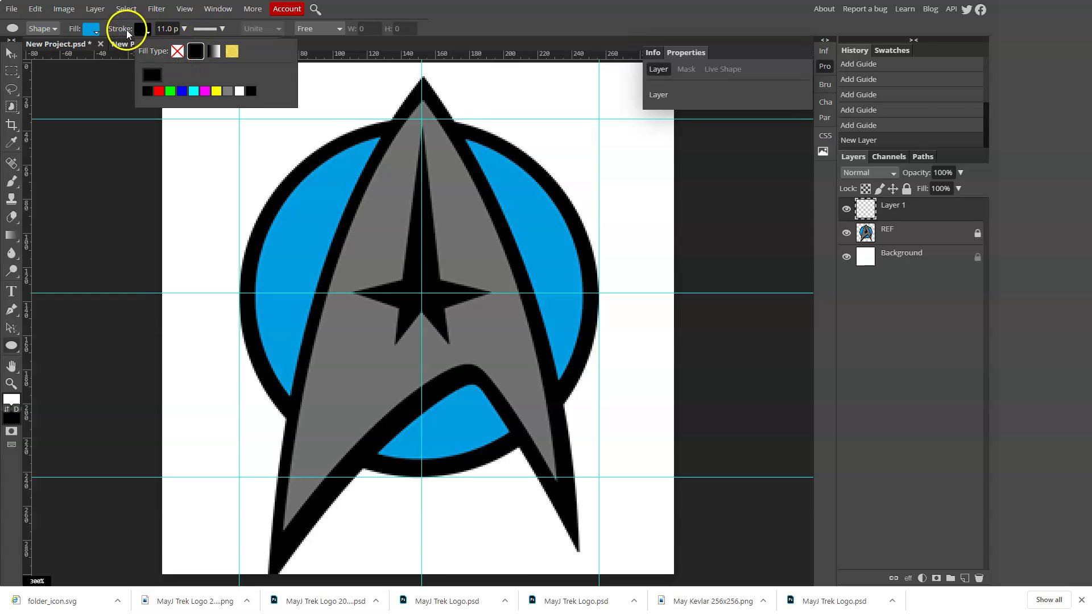
pyautogui.click(251, 91)
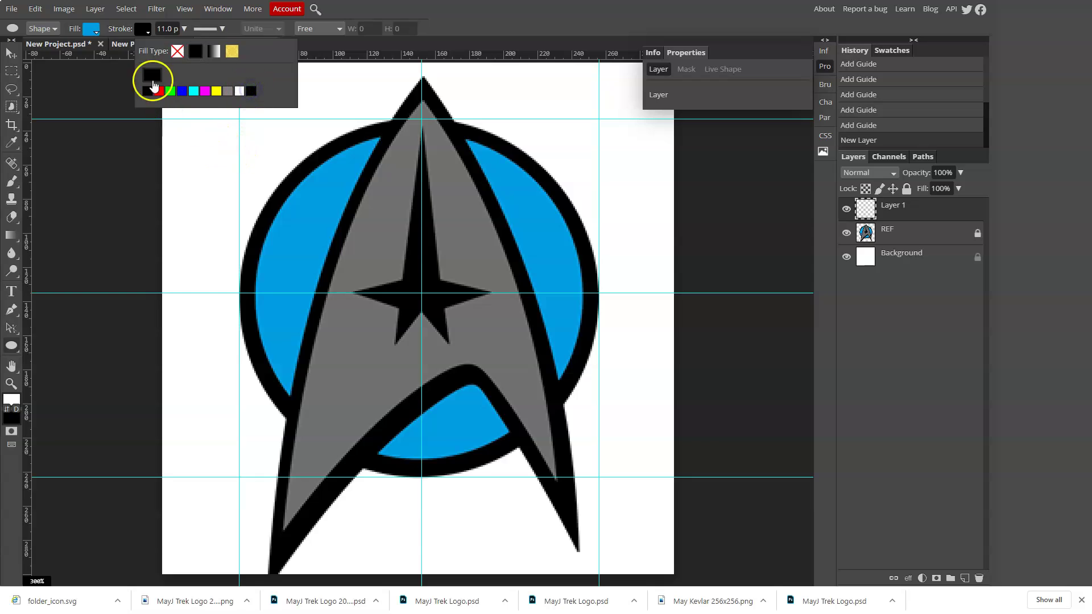
pyautogui.click(184, 28)
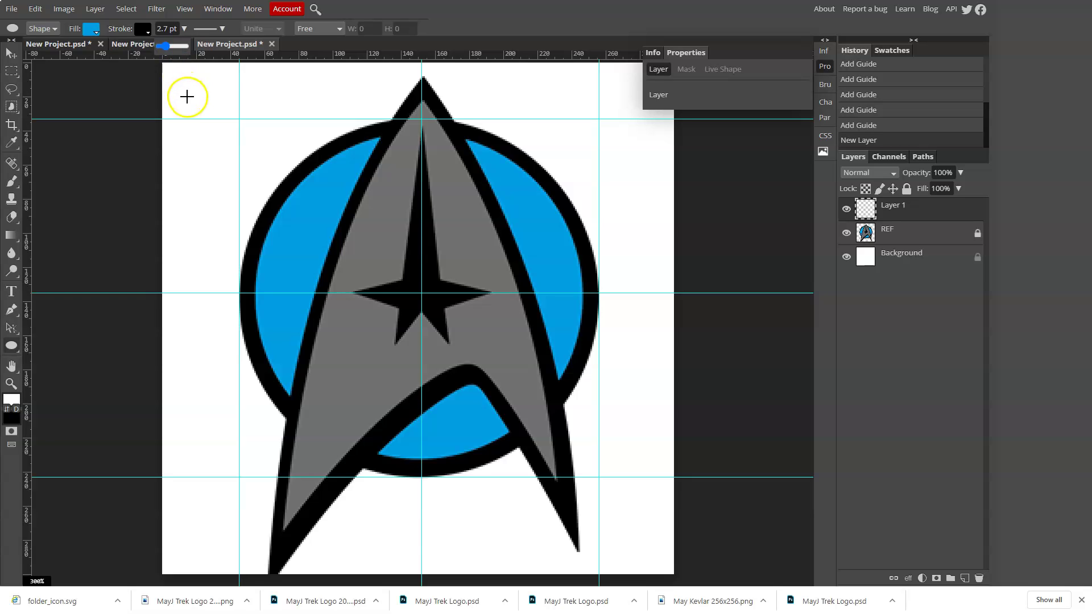
pyautogui.click(222, 29)
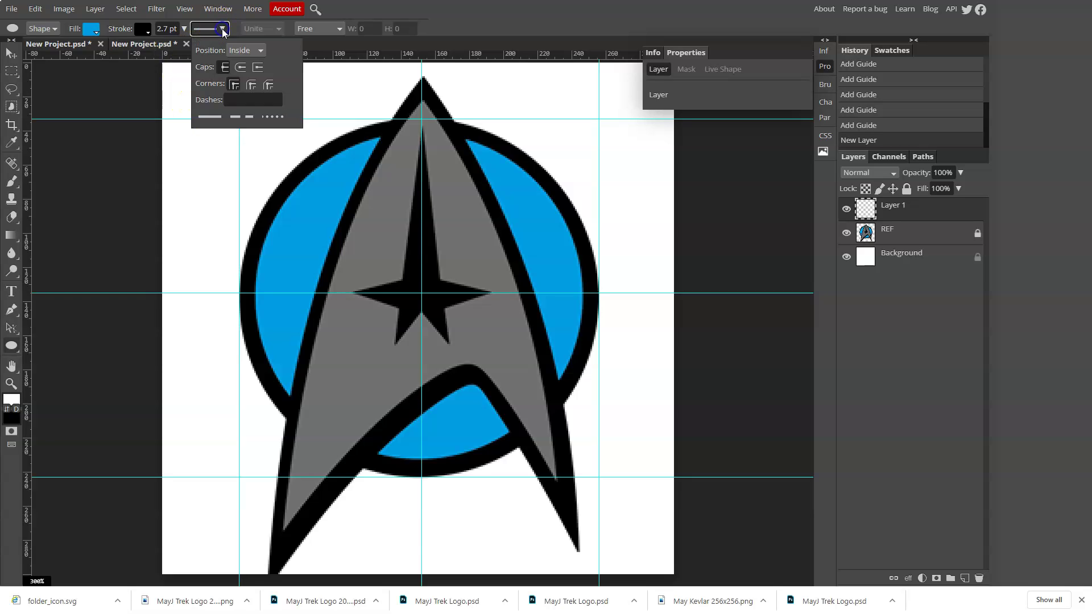
pyautogui.click(243, 50)
pyautogui.click(242, 68)
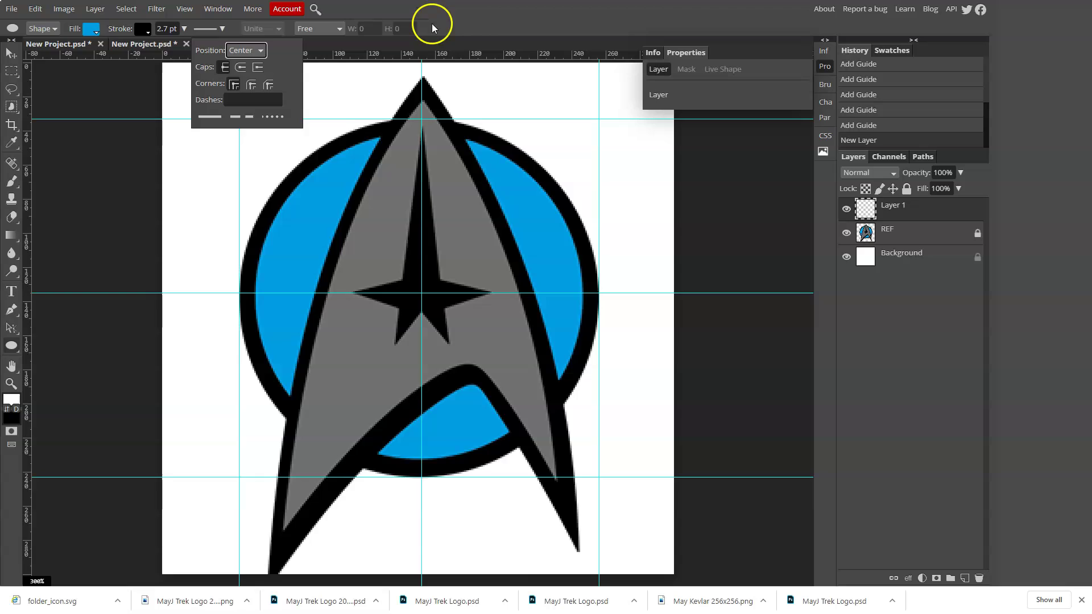
pyautogui.click(470, 26)
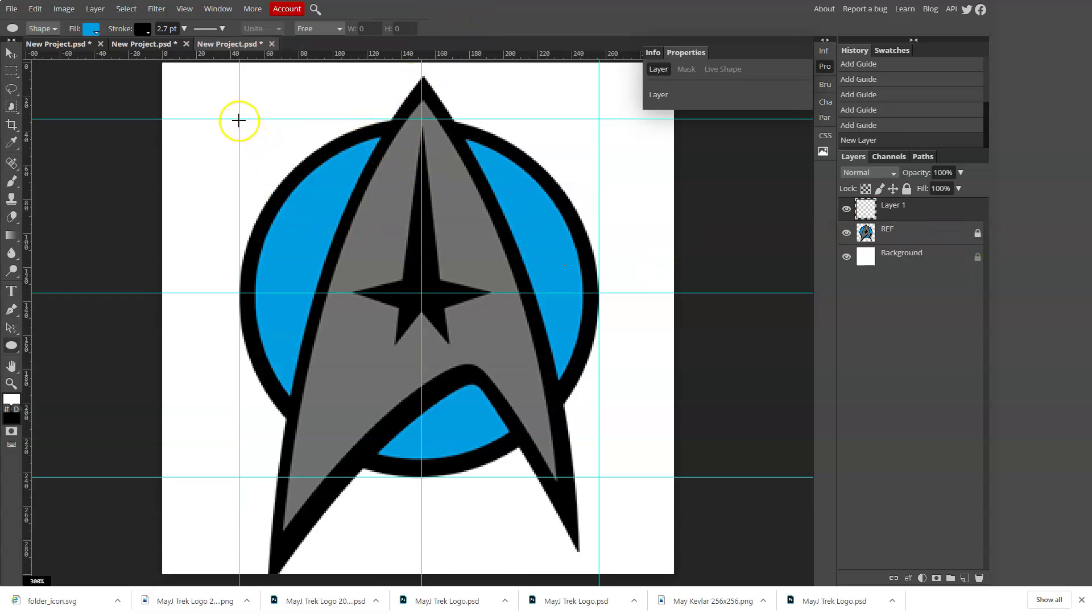
# - Check the View overlay and snap options, then draw a circle of about 211 × 212 px across the guide box
pyautogui.click(186, 10)
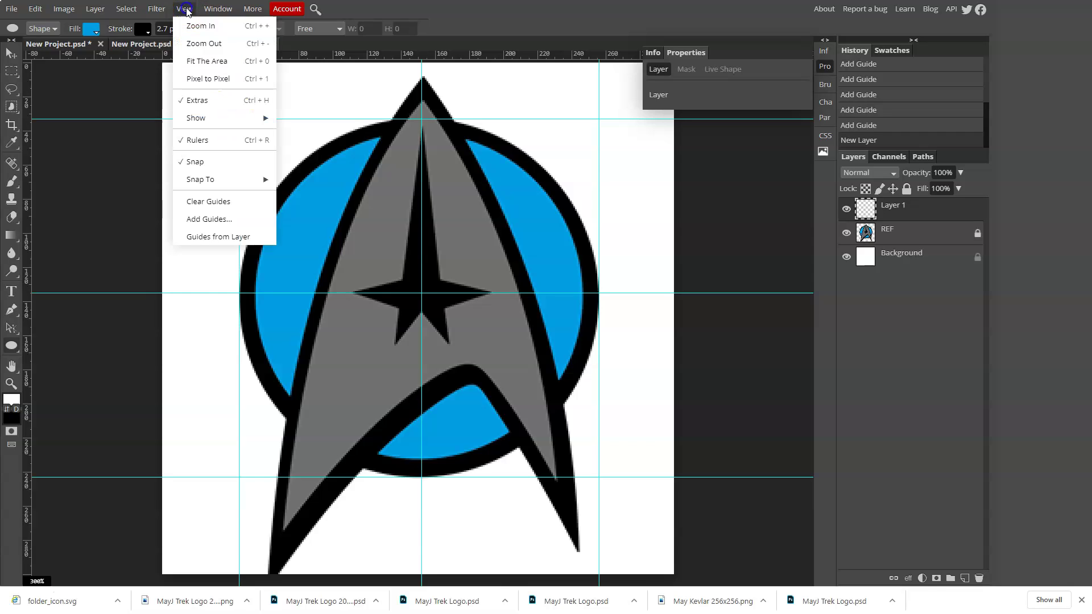
pyautogui.click(204, 122)
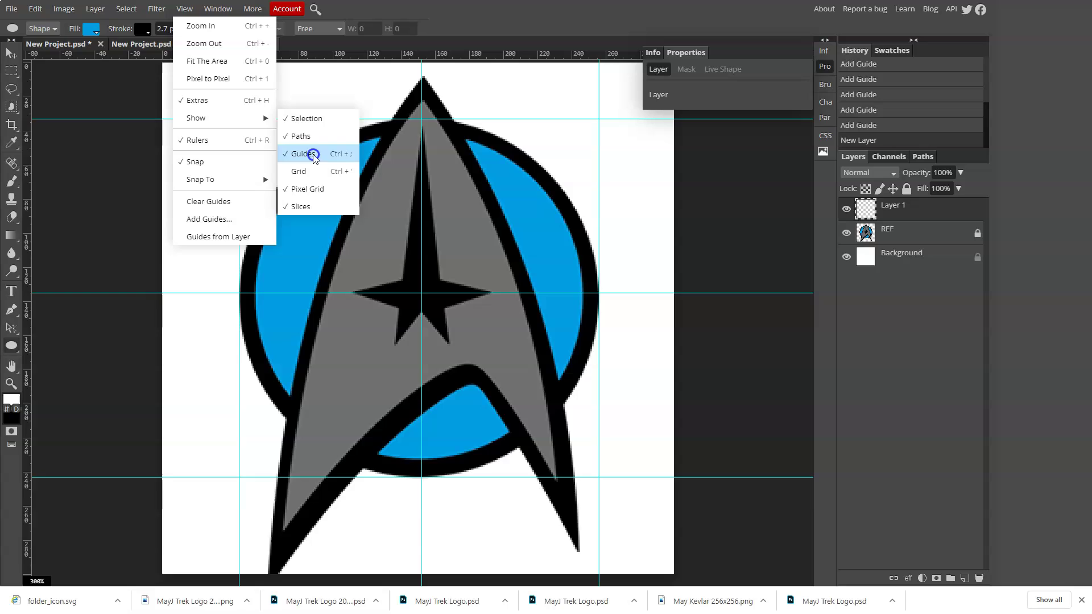
pyautogui.moveTo(210, 179)
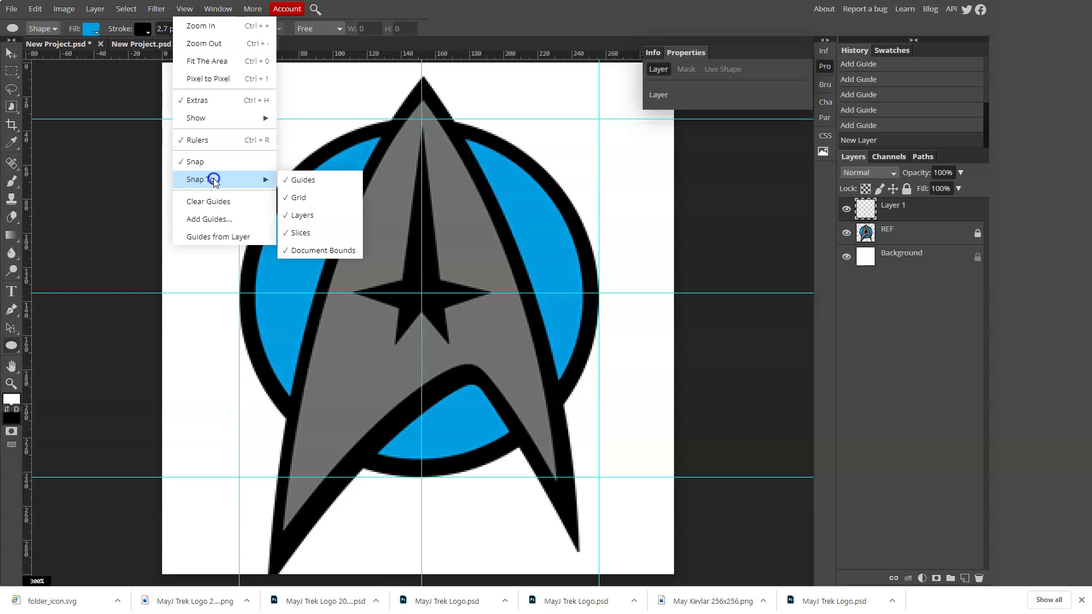
pyautogui.click(390, 8)
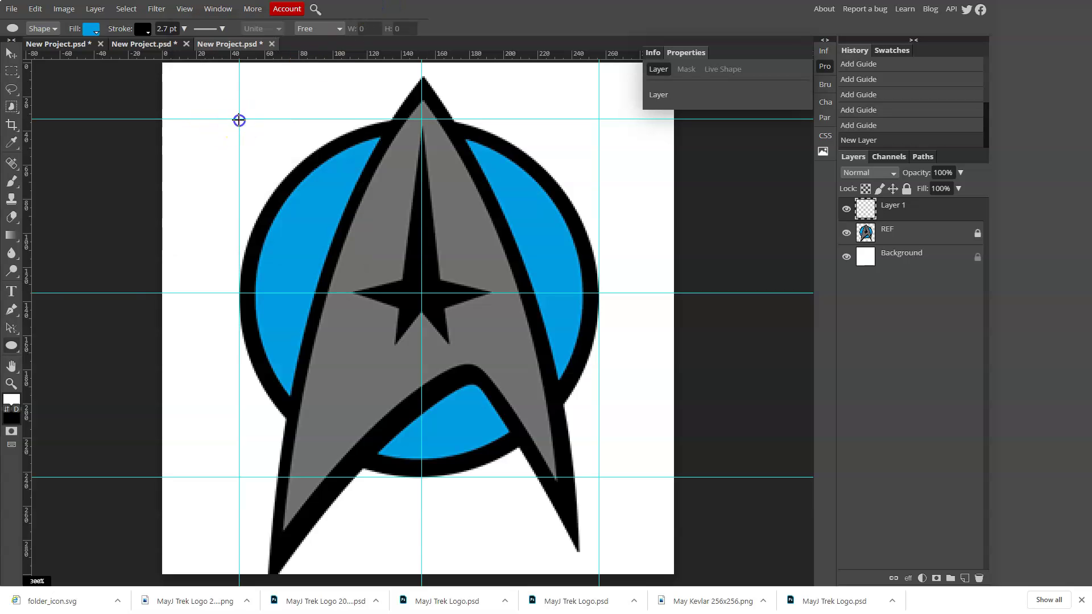
pyautogui.moveTo(239, 118); pyautogui.dragTo(599, 478)
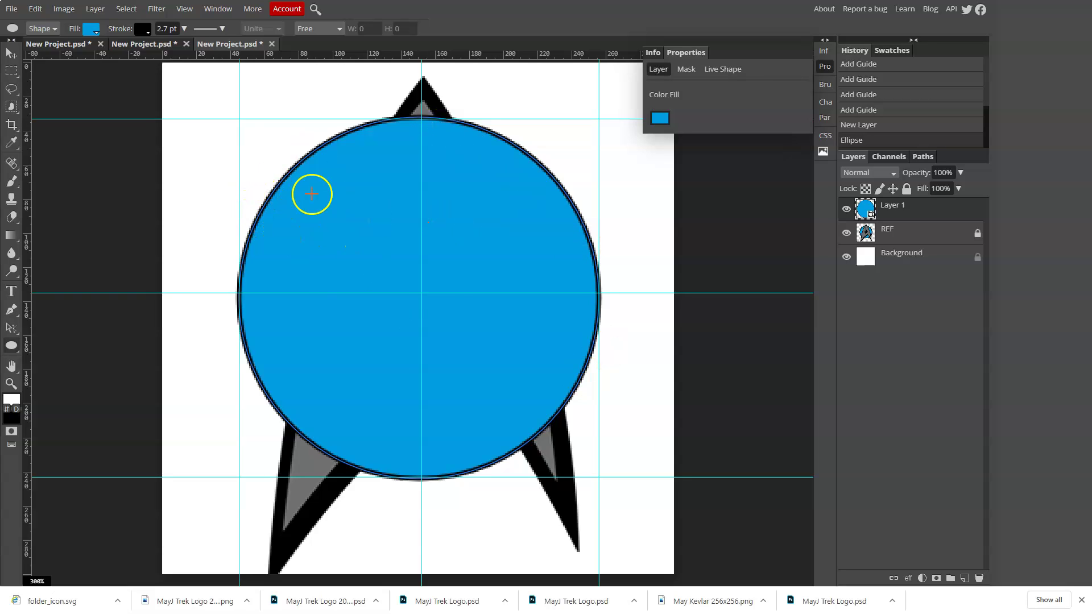
# - Raise the circle's stroke to 9.5 pt, compare it with REF, and align the stroke Inside
pyautogui.click(184, 28)
pyautogui.moveTo(167, 50); pyautogui.dragTo(169, 50)
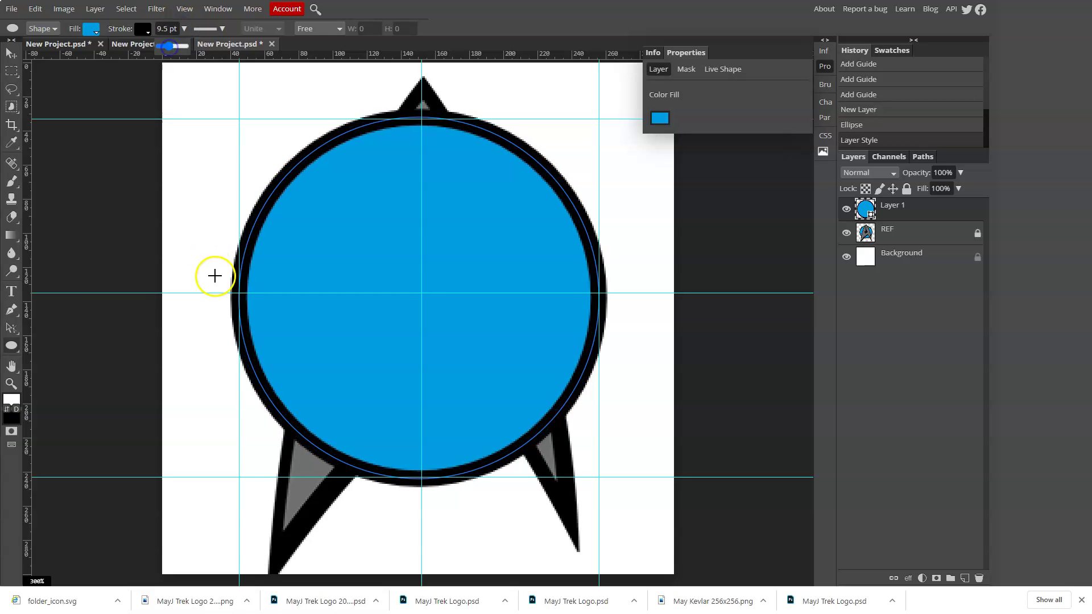
pyautogui.click(847, 209)
pyautogui.click(847, 209)
pyautogui.click(847, 209)
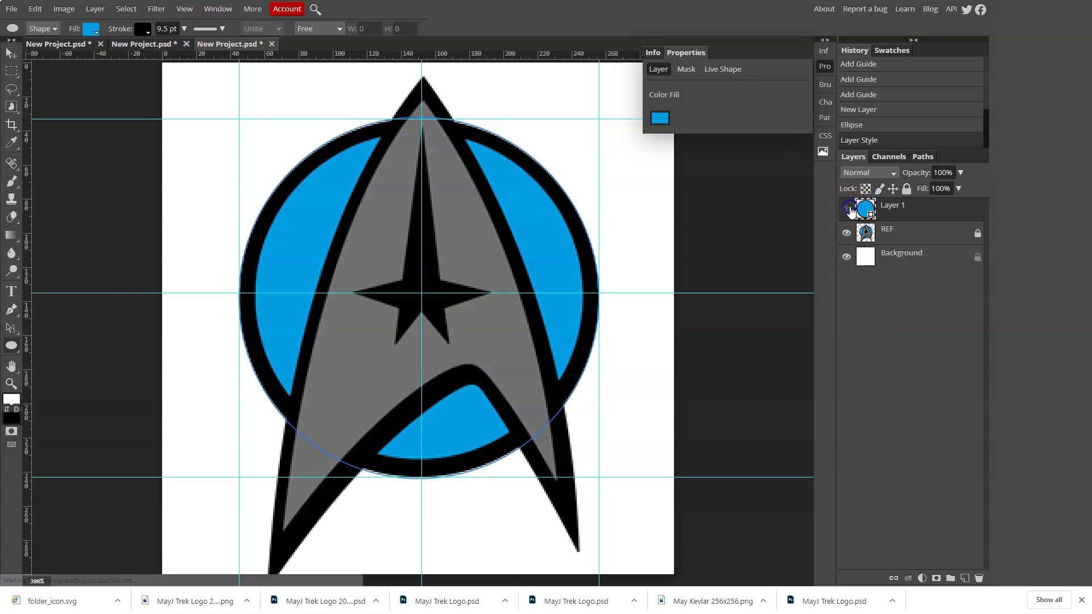
pyautogui.click(847, 210)
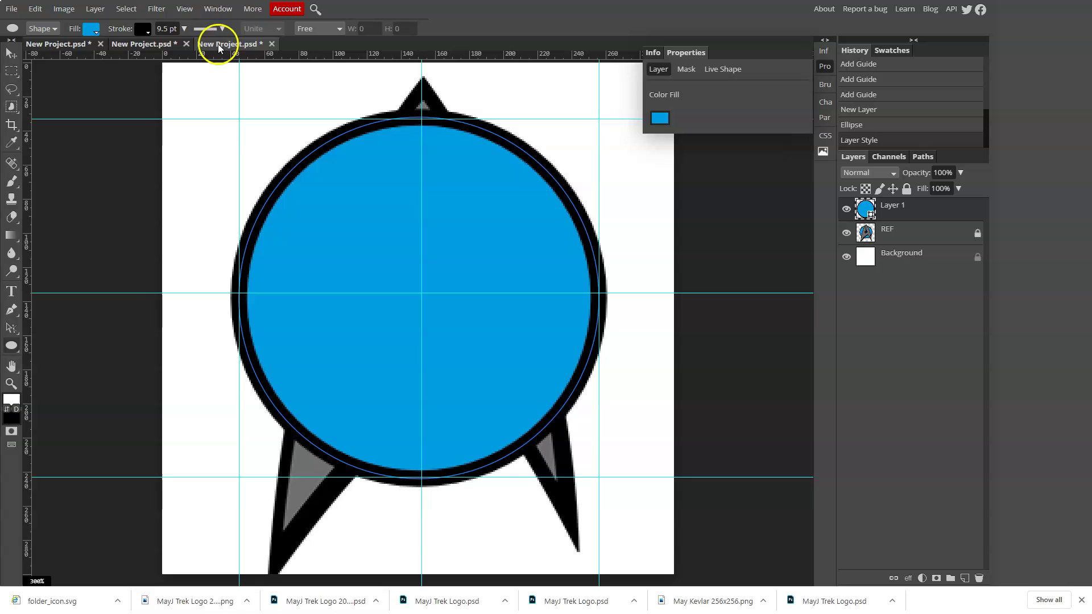
pyautogui.click(209, 29)
pyautogui.click(240, 51)
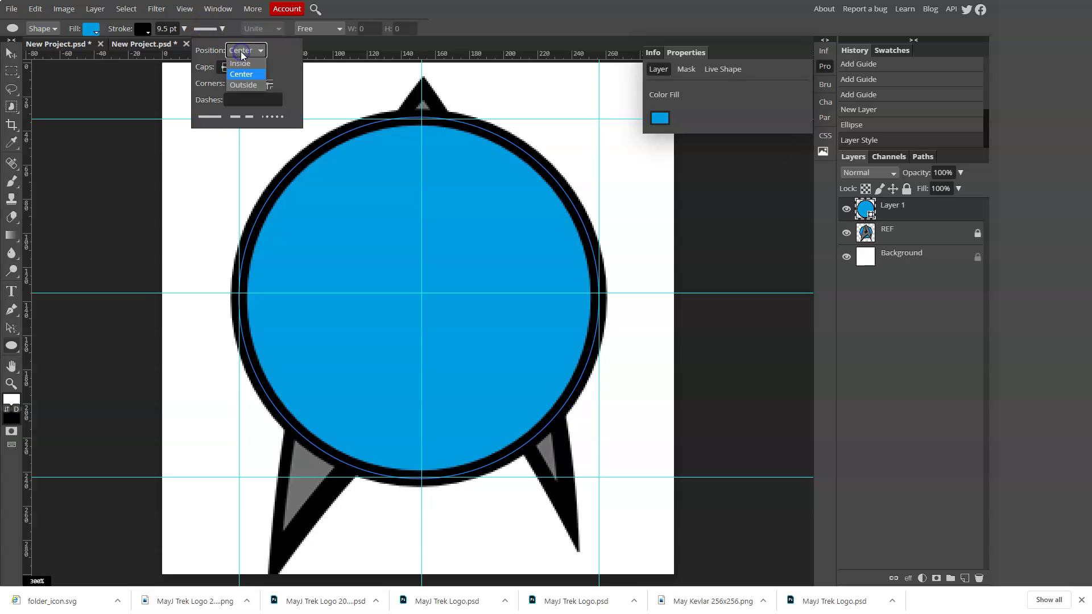
pyautogui.click(238, 60)
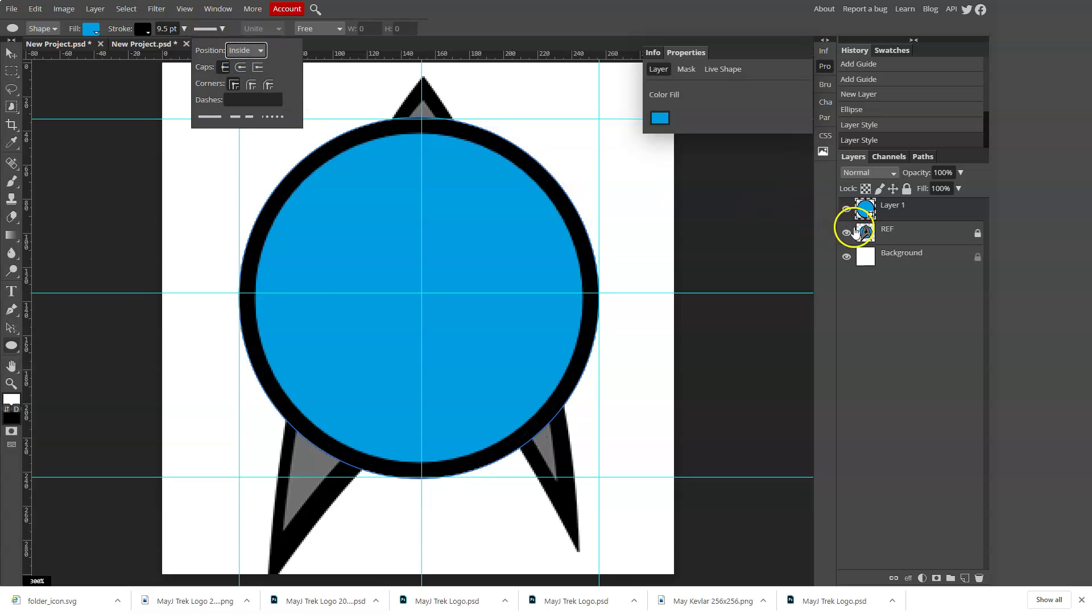
# - Toggle the circle layer's visibility repeatedly to compare it against the REF logo
pyautogui.click(846, 210)
pyautogui.click(846, 209)
pyautogui.click(846, 210)
pyautogui.click(846, 211)
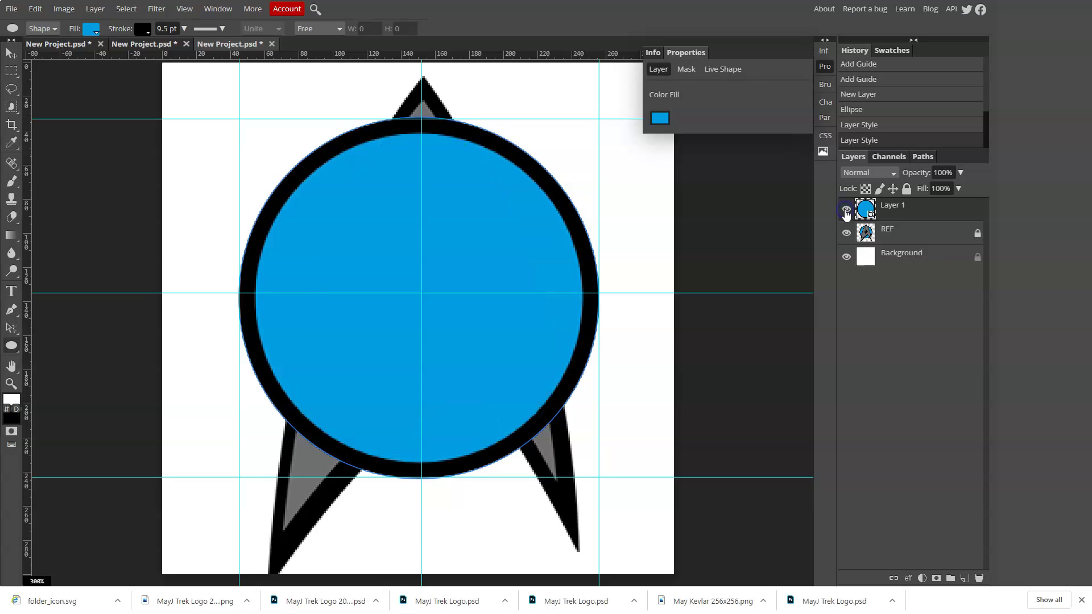
pyautogui.click(846, 210)
pyautogui.click(846, 210)
pyautogui.click(846, 211)
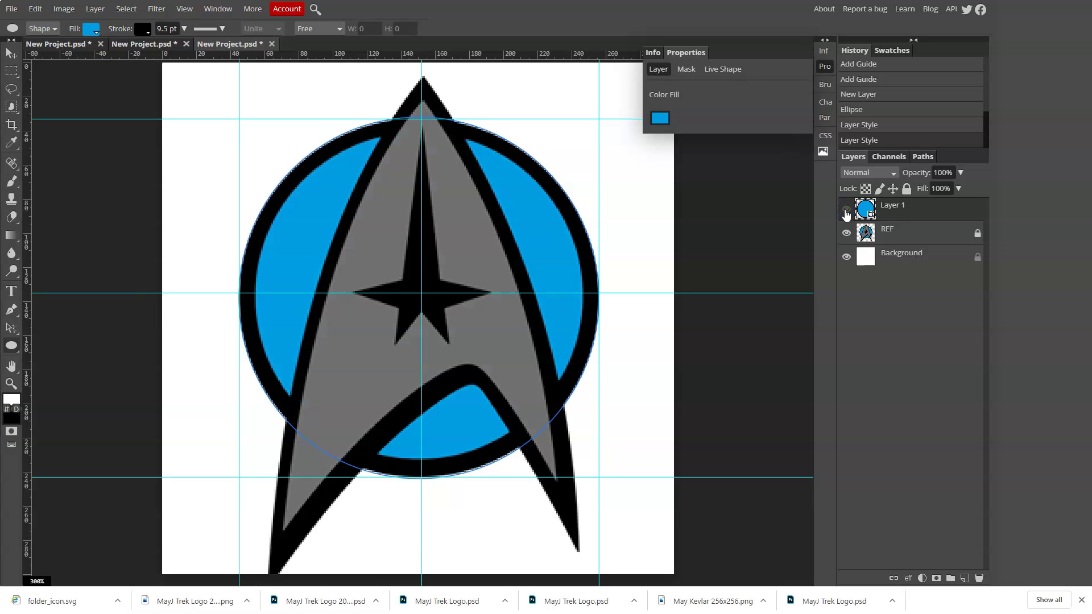
pyautogui.click(846, 211)
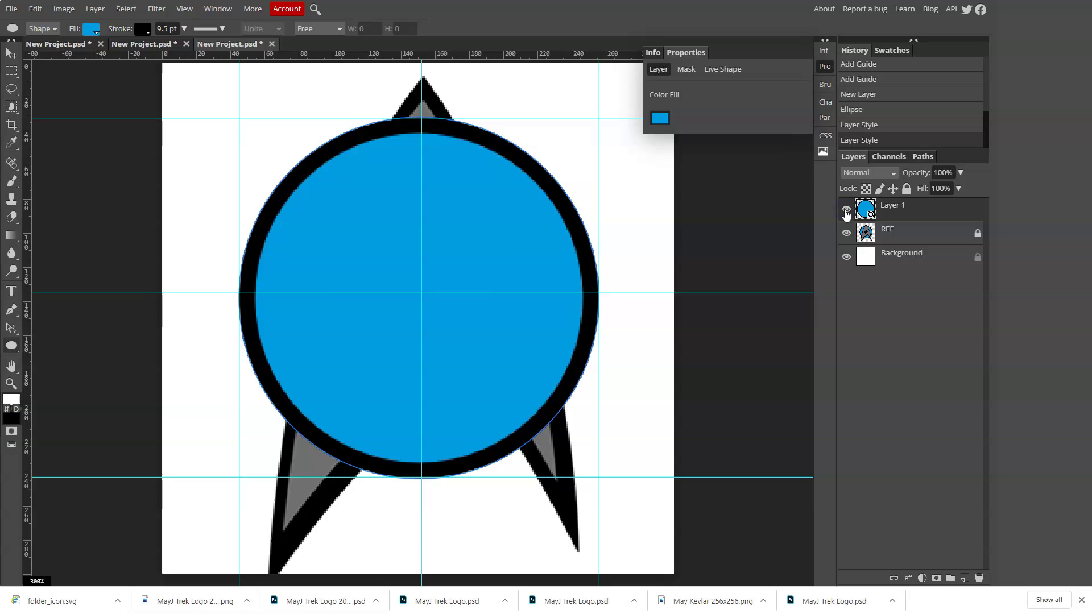
pyautogui.click(846, 211)
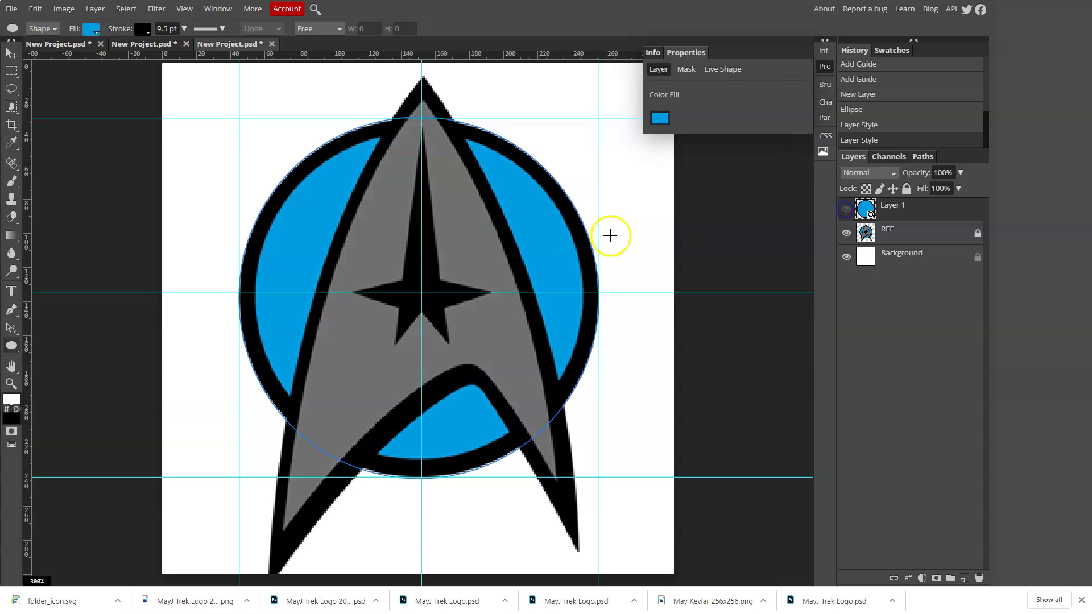
# - Rename the circle layer to Circle and add a new empty layer above it
pyautogui.doubleClick(896, 206)
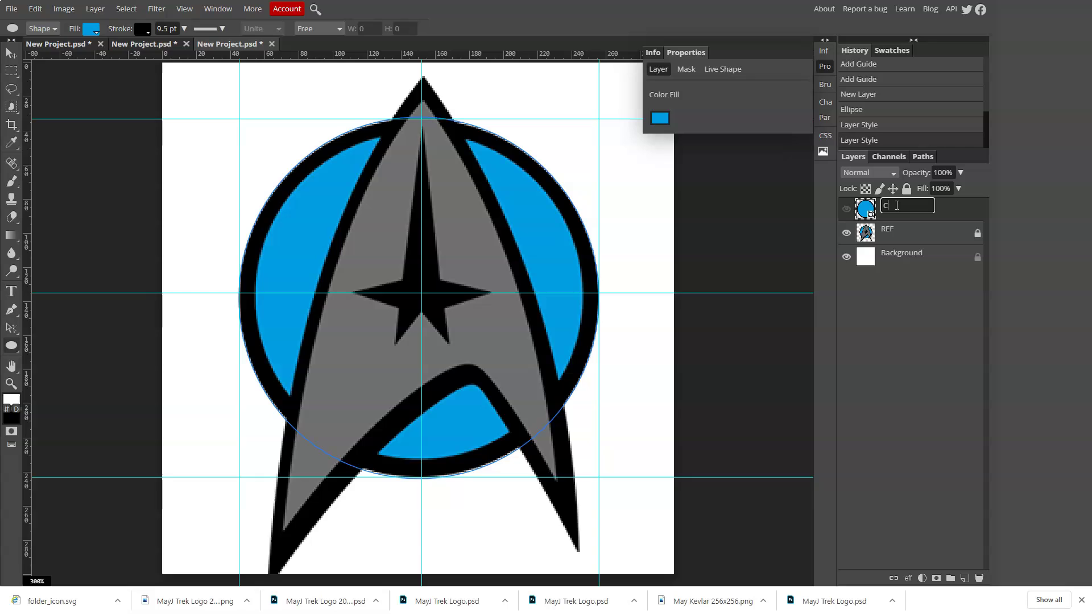
pyautogui.write('Circle')
pyautogui.press('Return')
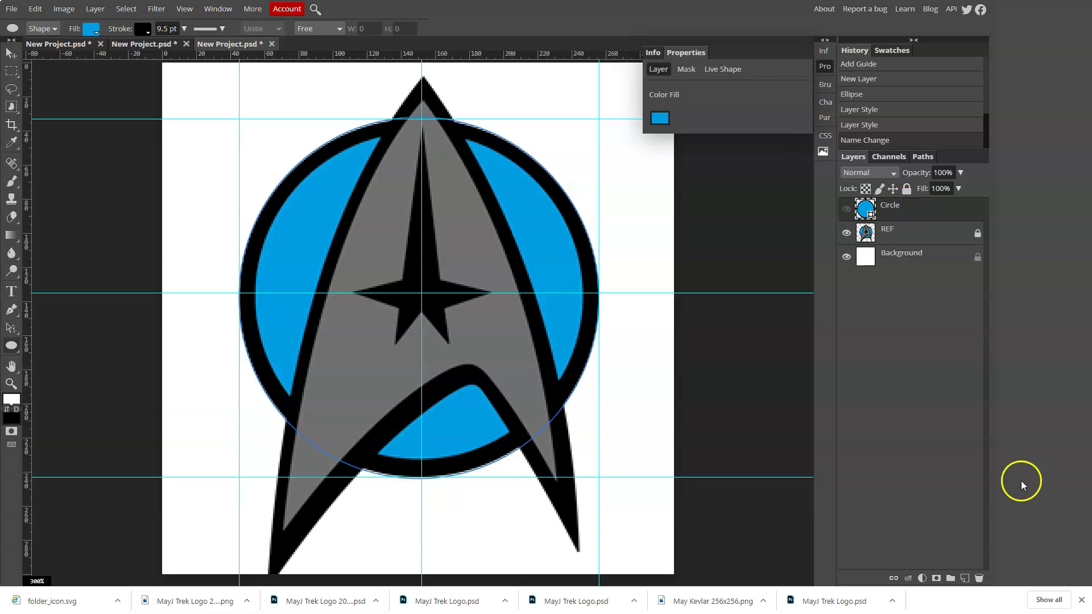
pyautogui.click(966, 578)
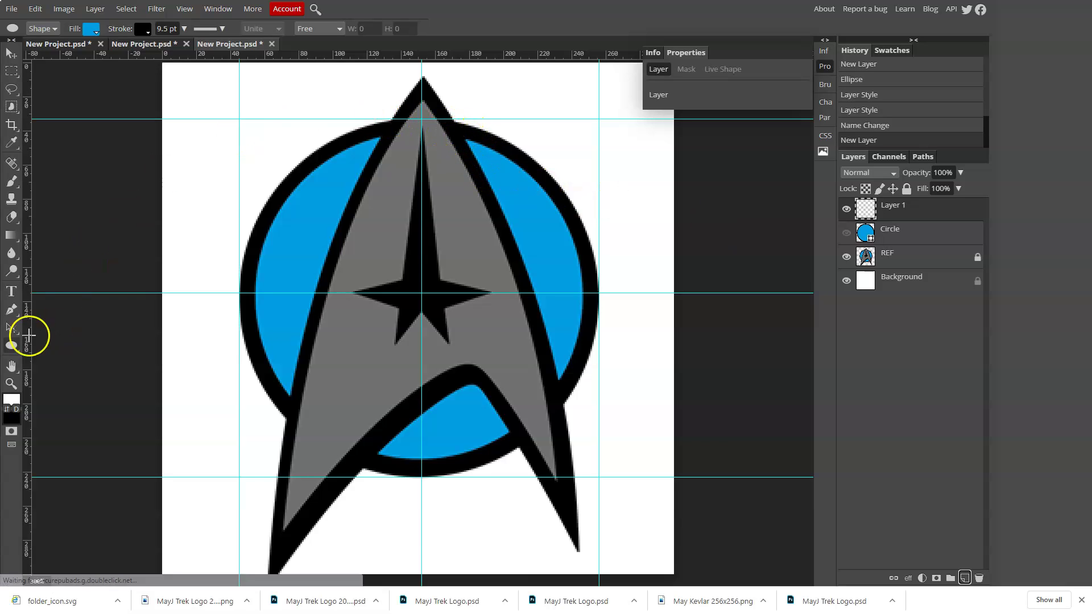
# - Switch to the standard Pen tool for drawing the crest shape
pyautogui.click(10, 311)
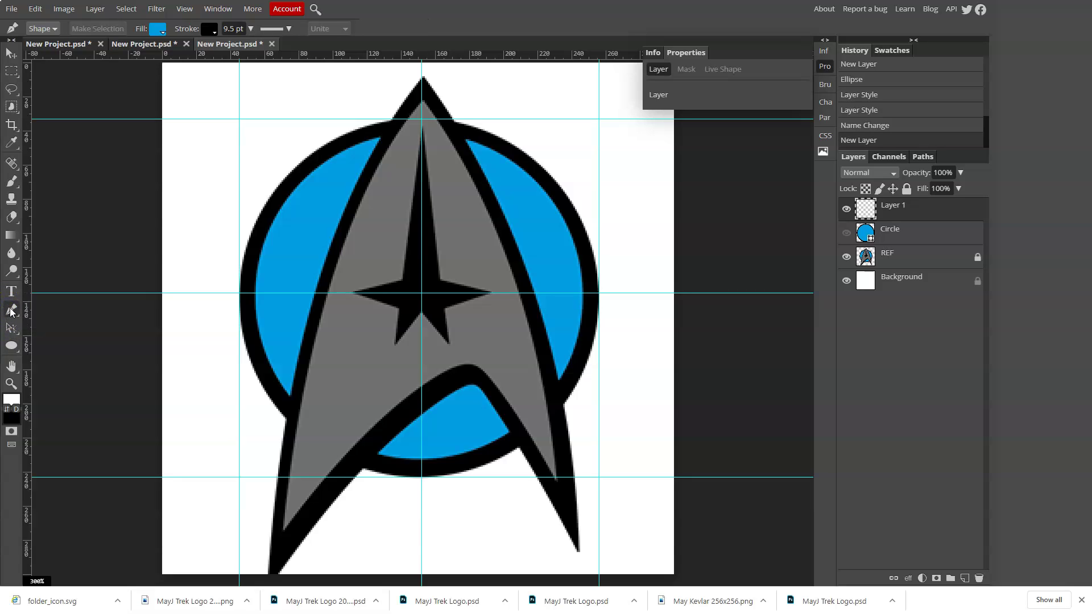
pyautogui.click(10, 310)
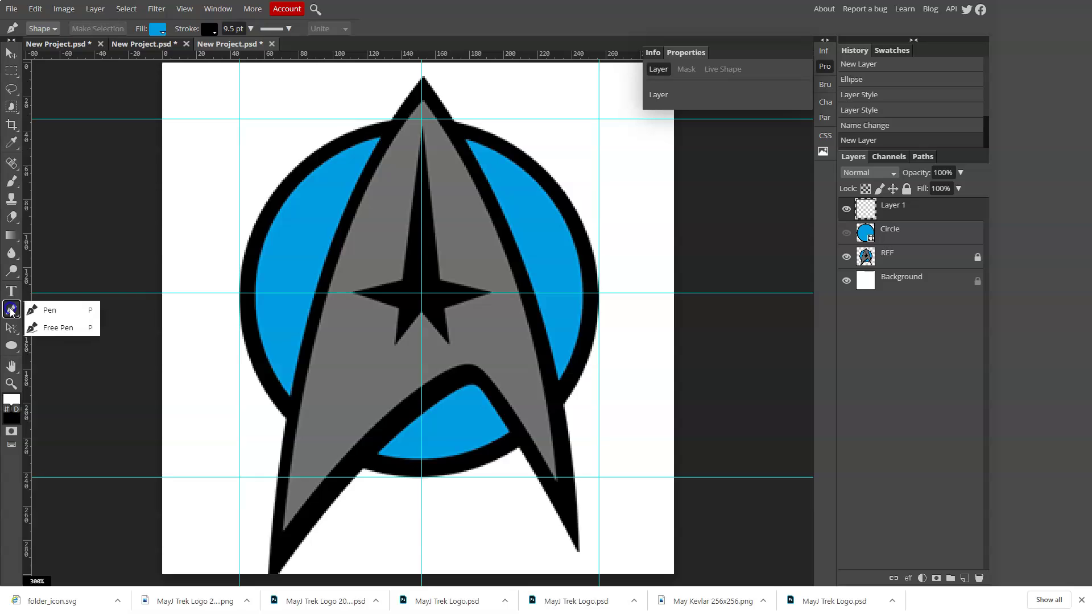
pyautogui.click(56, 311)
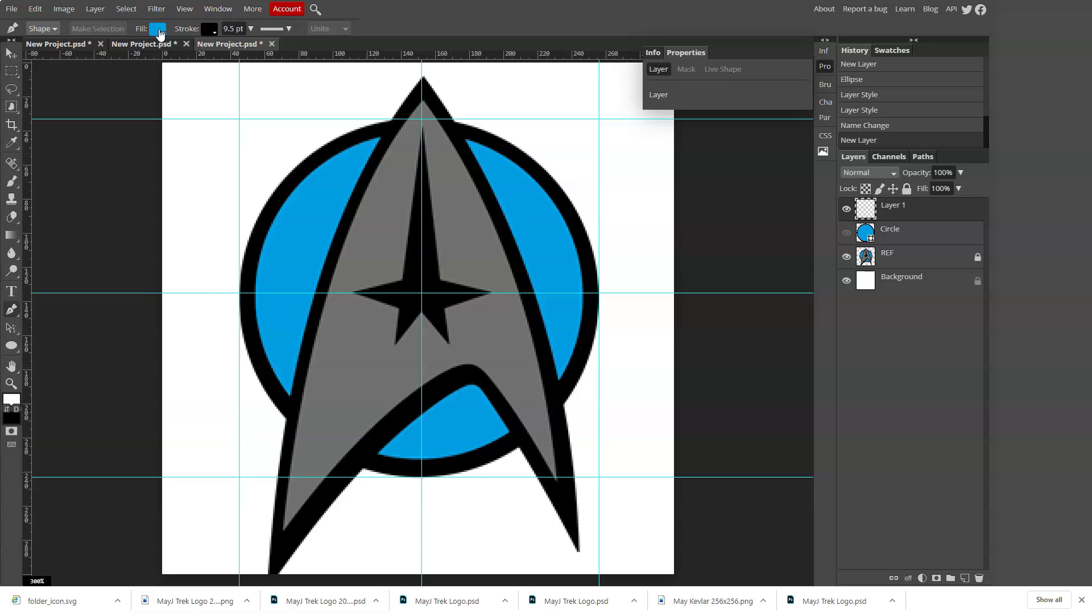
# - Place pen points at the crest's top tip, bottom-left tip, inner arc and right tip, closing at the top
pyautogui.click(421, 77)
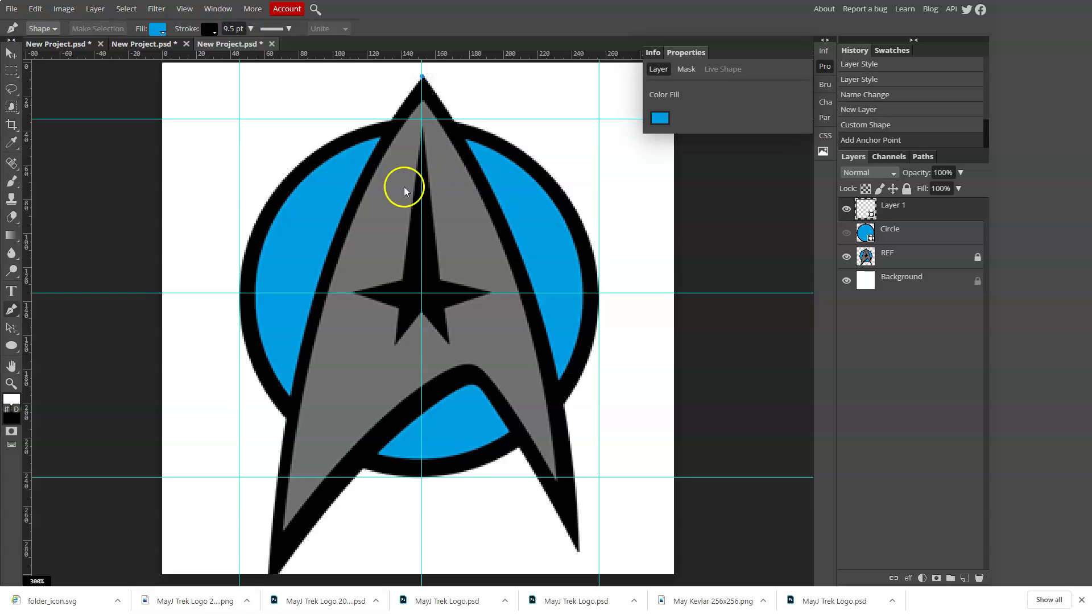
pyautogui.click(270, 575)
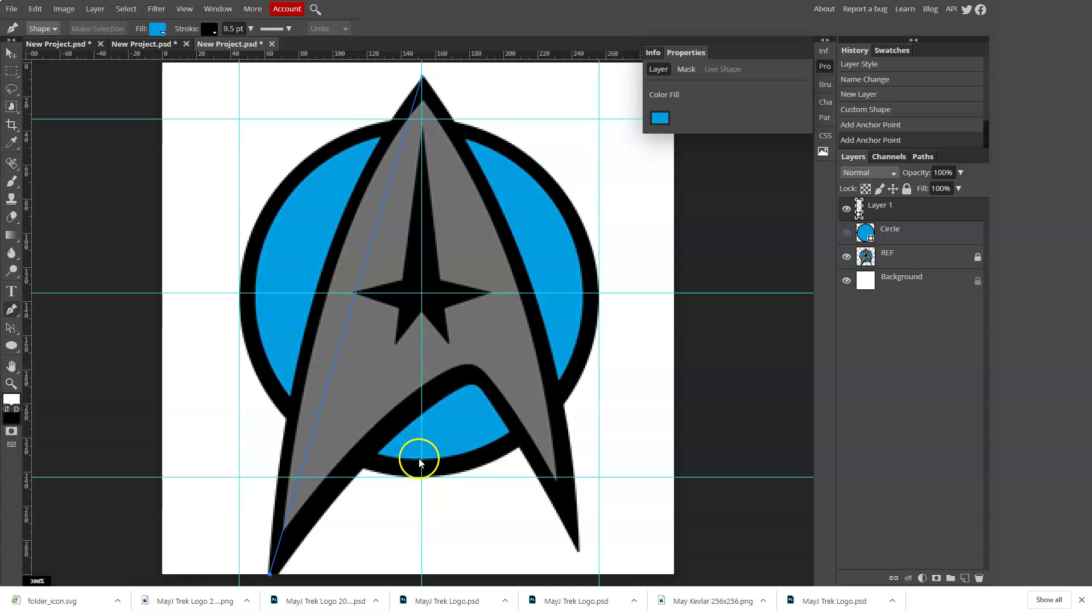
pyautogui.click(473, 384)
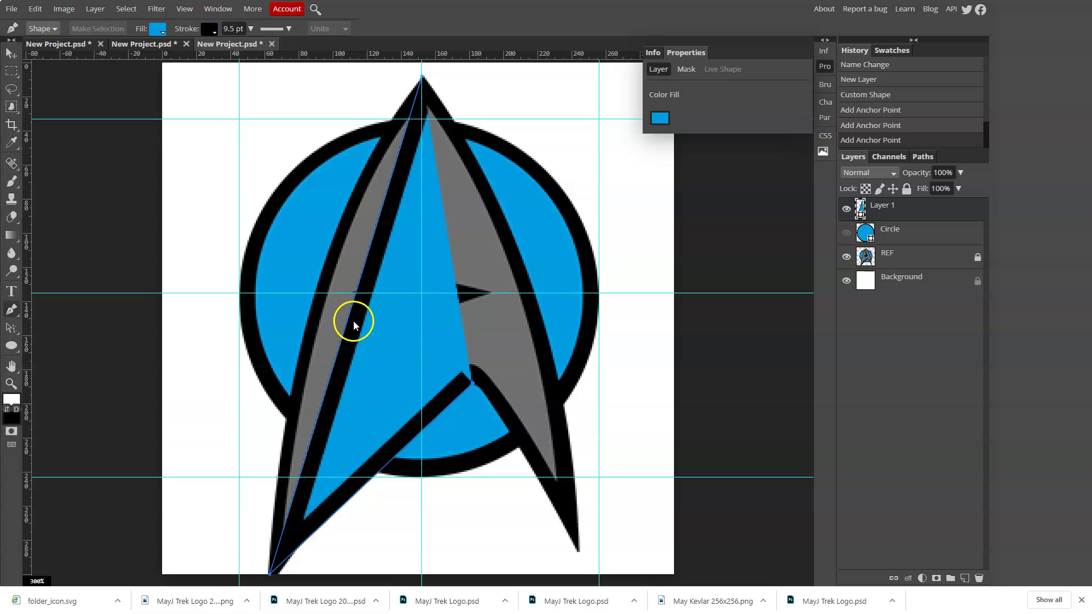
pyautogui.click(578, 551)
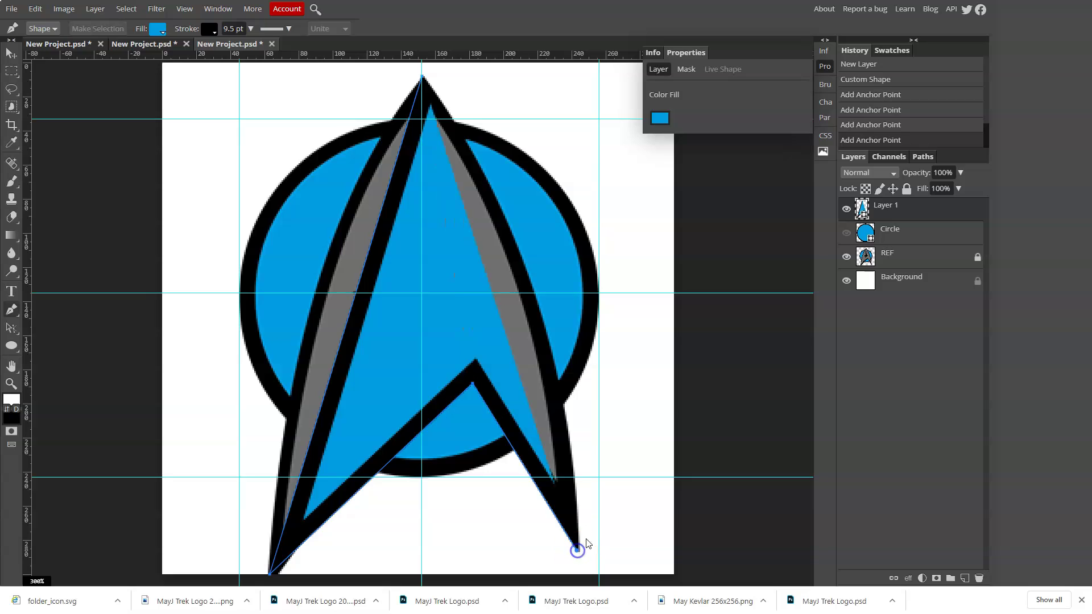
pyautogui.click(422, 77)
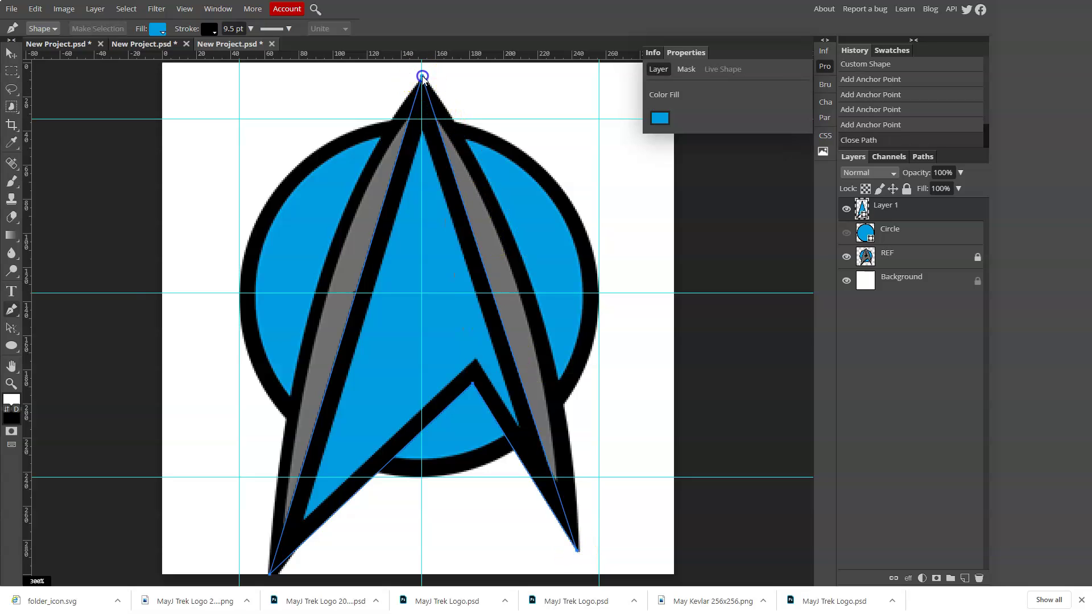
# - With Direct Select, drag the delta outline's top anchor onto the crest's tip
pyautogui.click(10, 331)
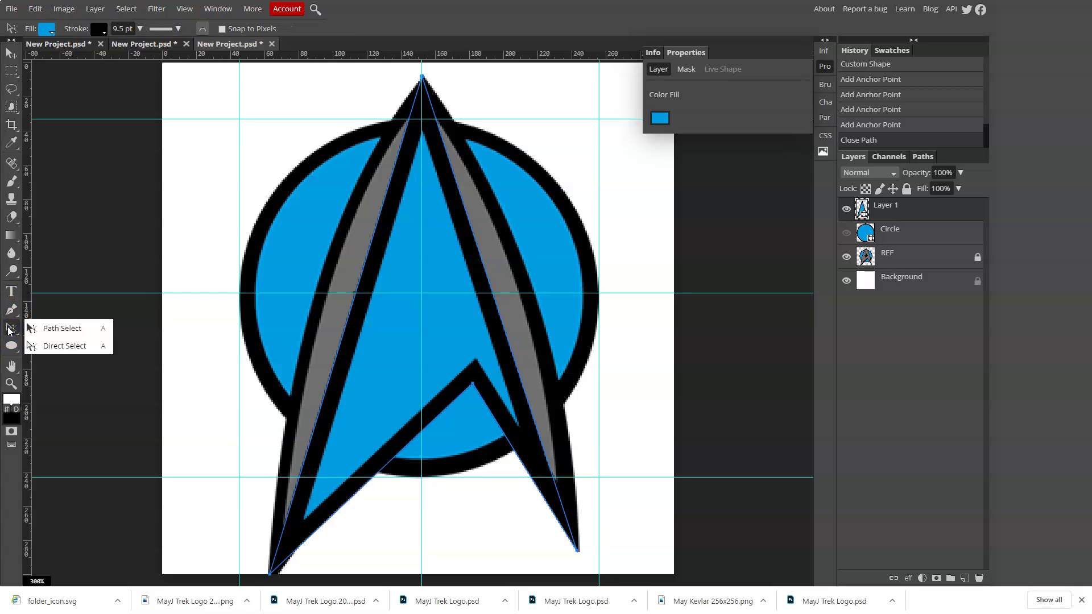
pyautogui.click(94, 352)
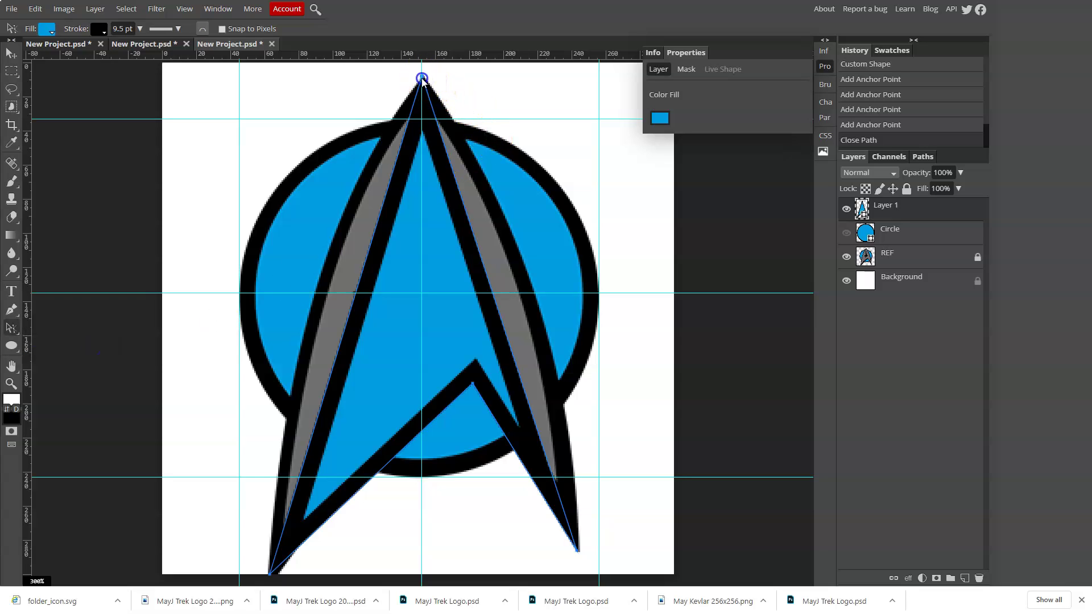
pyautogui.moveTo(422, 78)
pyautogui.mouseDown()
pyautogui.moveTo(439, 102)
pyautogui.moveTo(421, 78)
pyautogui.mouseUp()
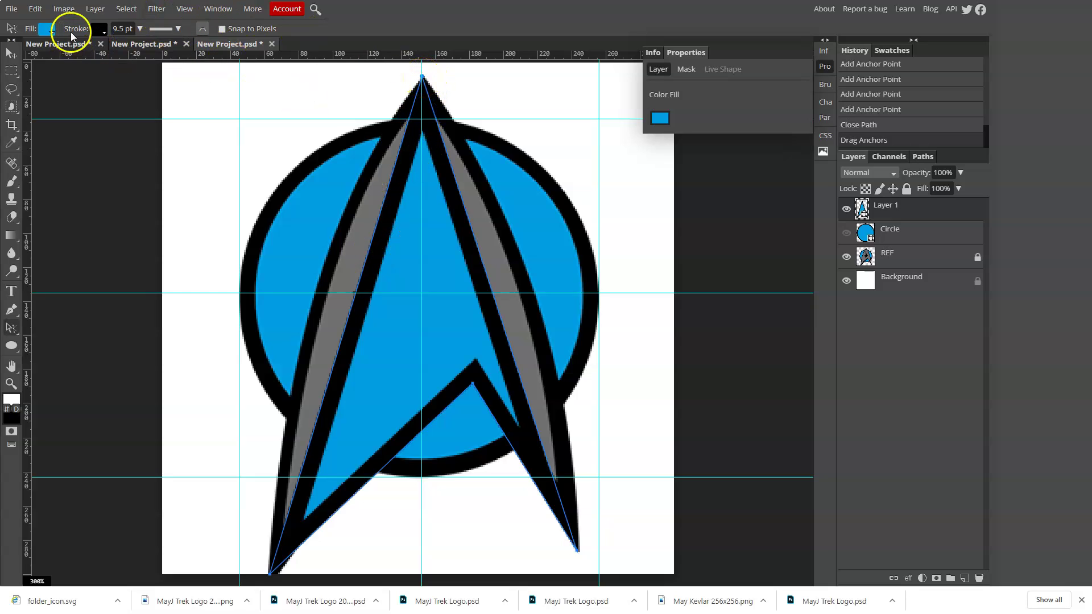
# - Set the traced shape to no fill with a red stroke about 0.2 pt wide
pyautogui.click(45, 29)
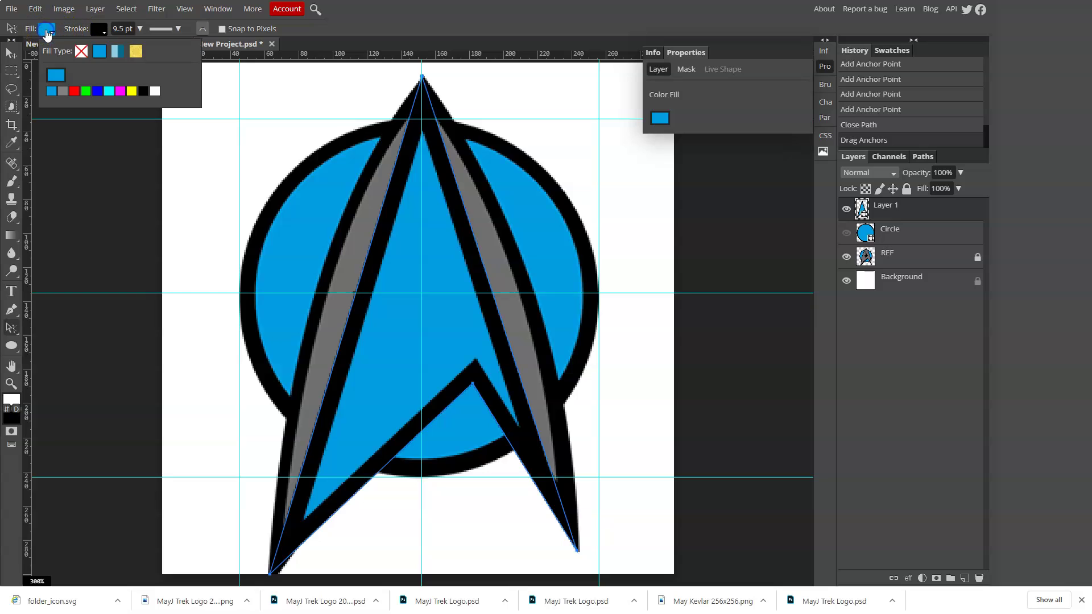
pyautogui.click(81, 50)
pyautogui.click(99, 28)
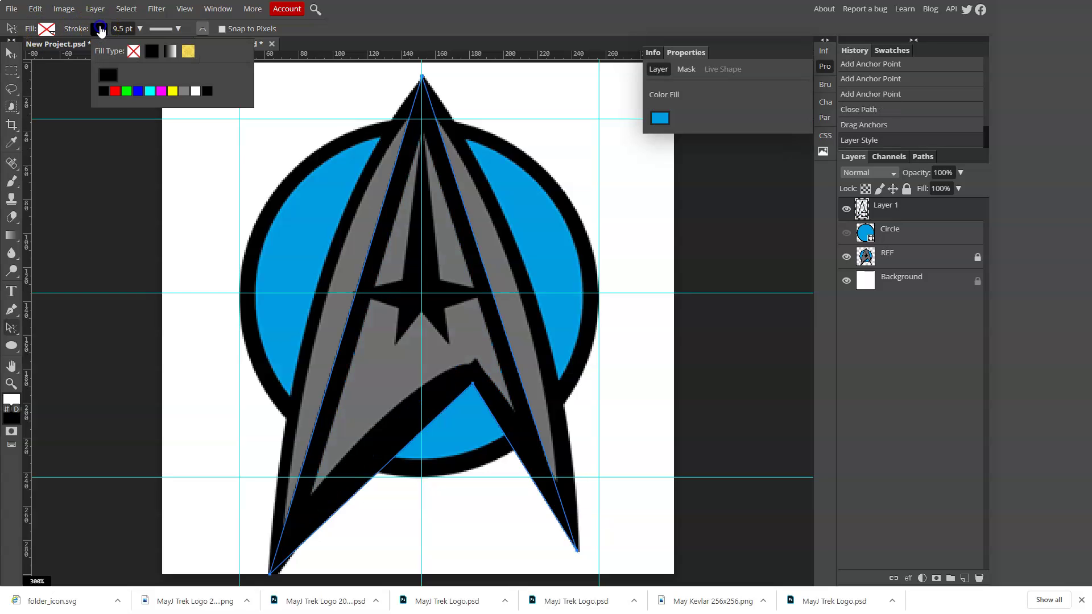
pyautogui.click(116, 91)
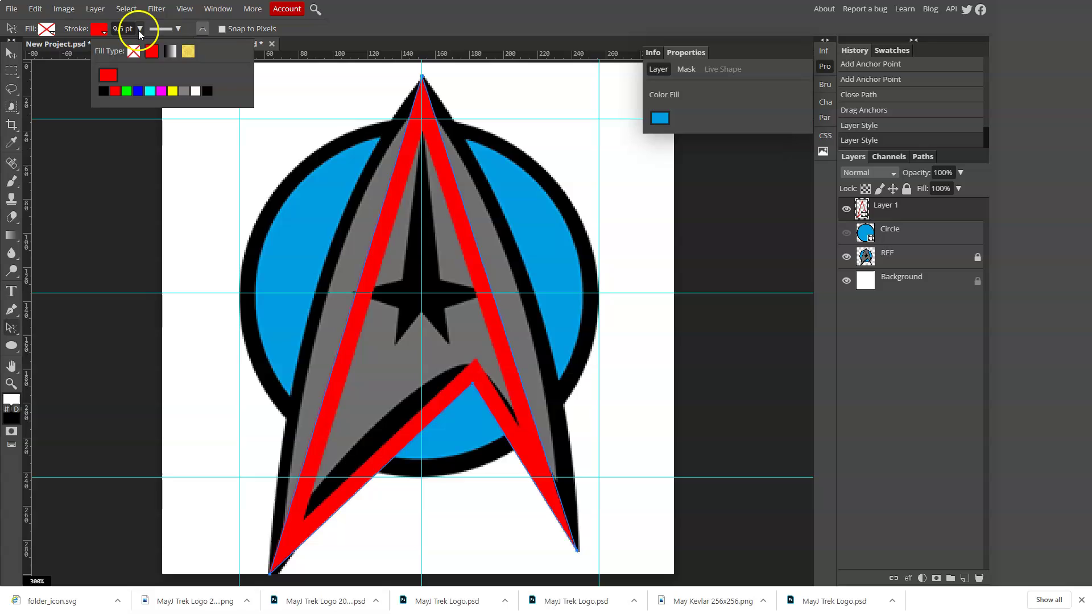
pyautogui.click(138, 29)
pyautogui.click(140, 29)
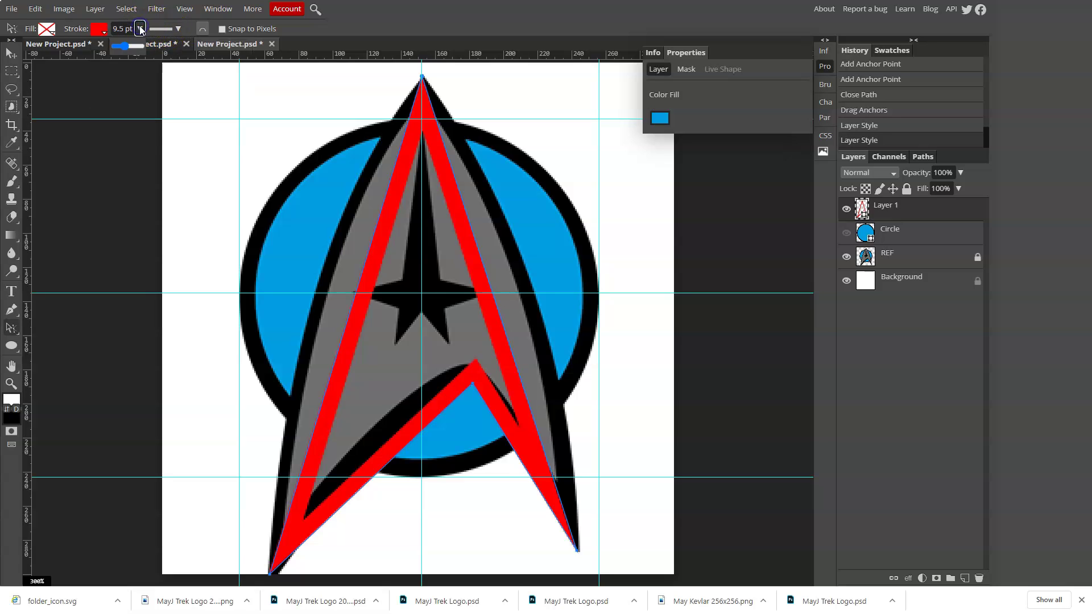
pyautogui.moveTo(128, 47); pyautogui.dragTo(118, 51)
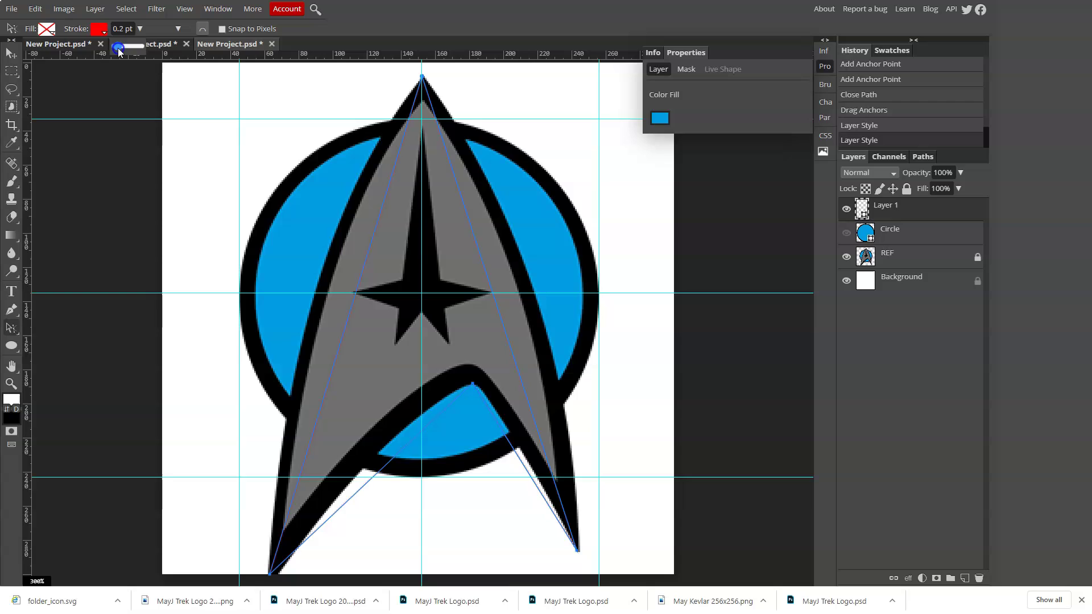
pyautogui.click(142, 96)
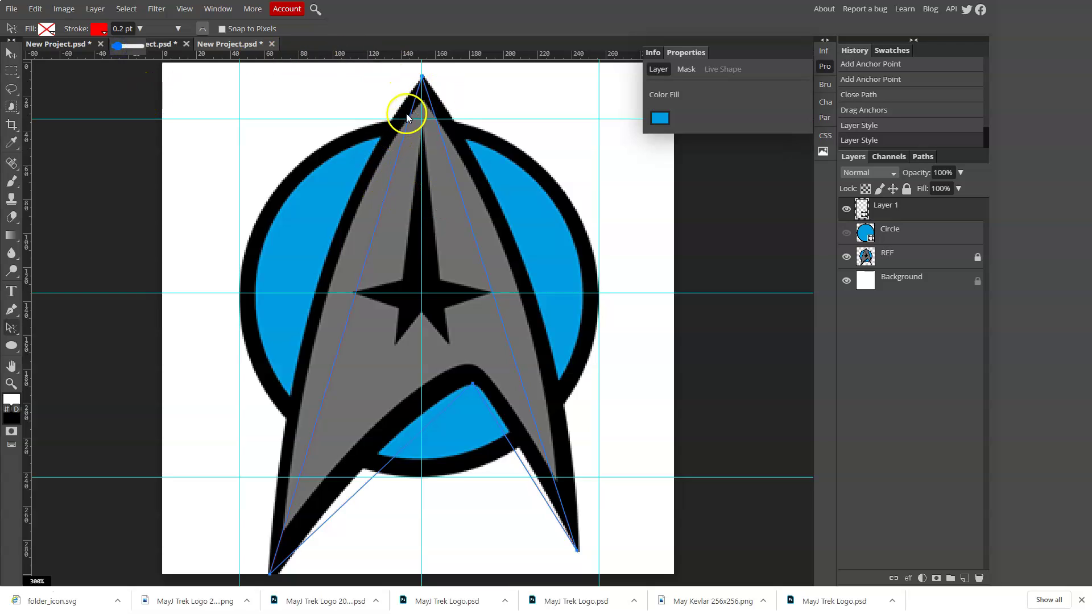
# - Add handles at the top anchor and bend the left edge along the crest's outer curve, dropping the right handle
pyautogui.keyDown('alt'); pyautogui.click(421, 76); pyautogui.keyUp('alt')
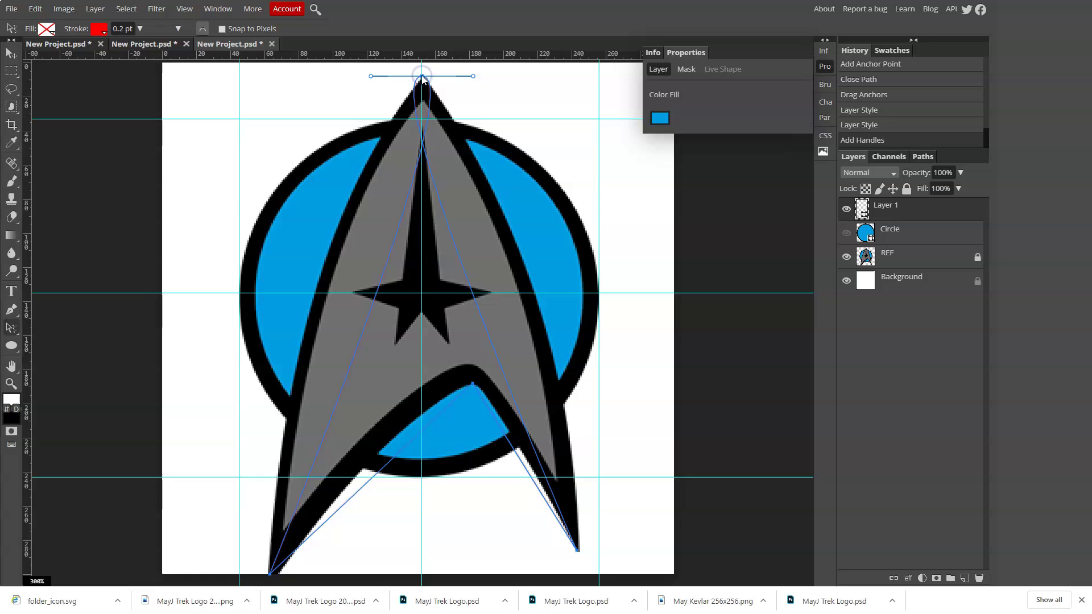
pyautogui.moveTo(370, 76); pyautogui.dragTo(465, 78)
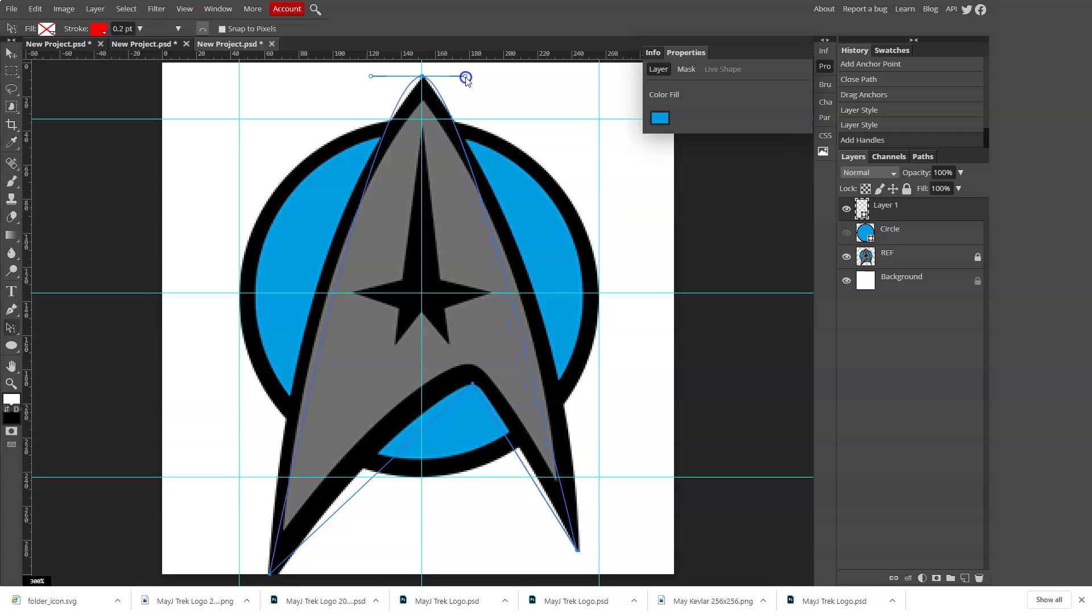
pyautogui.moveTo(465, 78); pyautogui.dragTo(474, 79)
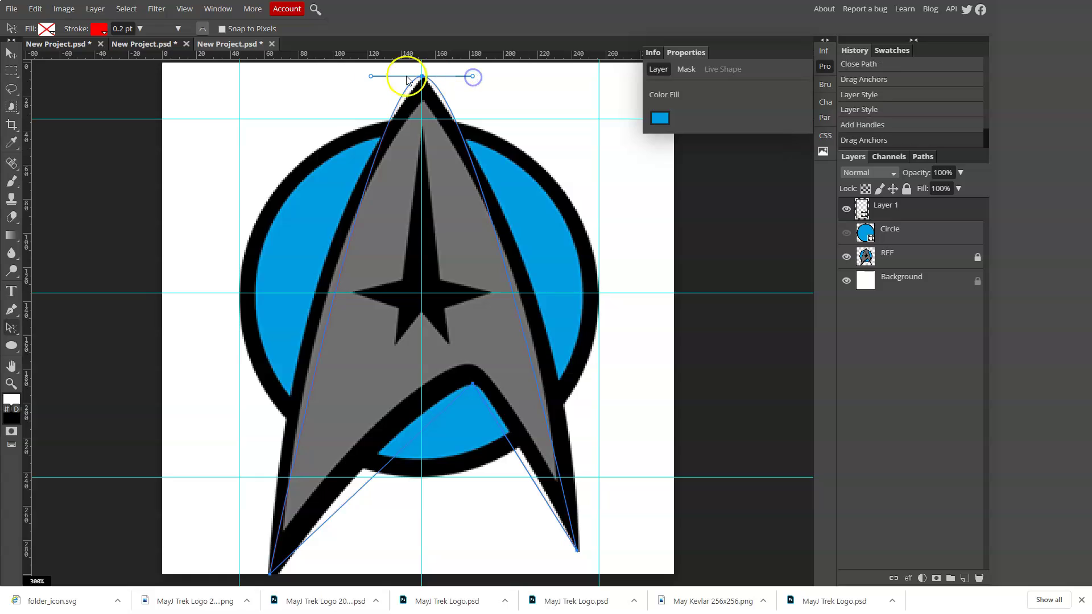
pyautogui.click(372, 76)
pyautogui.moveTo(370, 80)
pyautogui.mouseDown()
pyautogui.moveTo(344, 147)
pyautogui.moveTo(300, 166)
pyautogui.moveTo(287, 239)
pyautogui.moveTo(315, 113)
pyautogui.moveTo(344, 78)
pyautogui.moveTo(312, 129)
pyautogui.moveTo(316, 161)
pyautogui.moveTo(355, 76)
pyautogui.mouseUp()
pyautogui.click(473, 76)
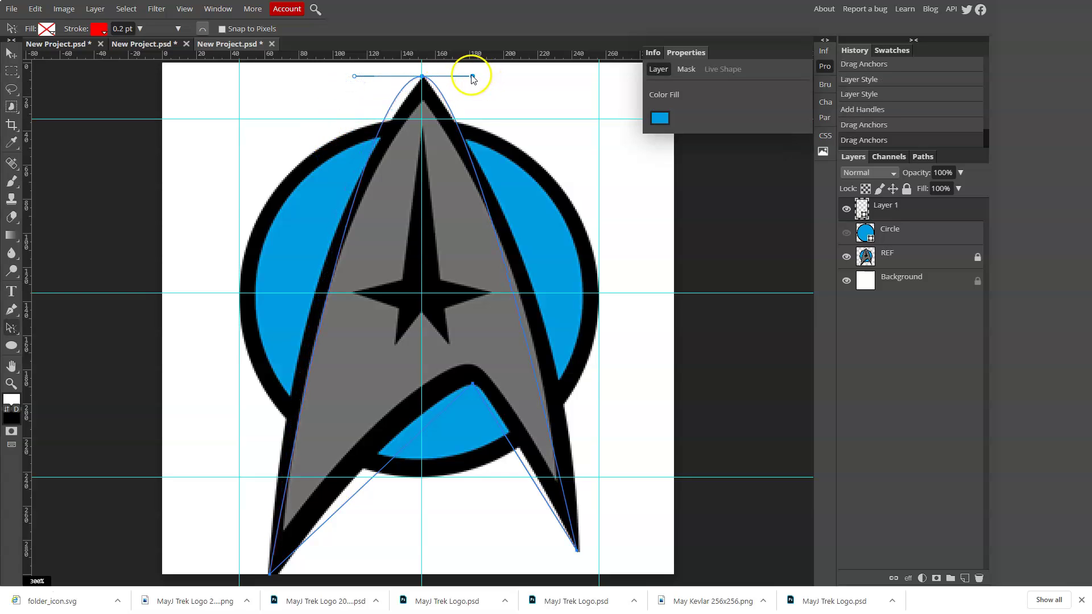
pyautogui.keyDown('alt'); pyautogui.click(473, 76); pyautogui.keyUp('alt')
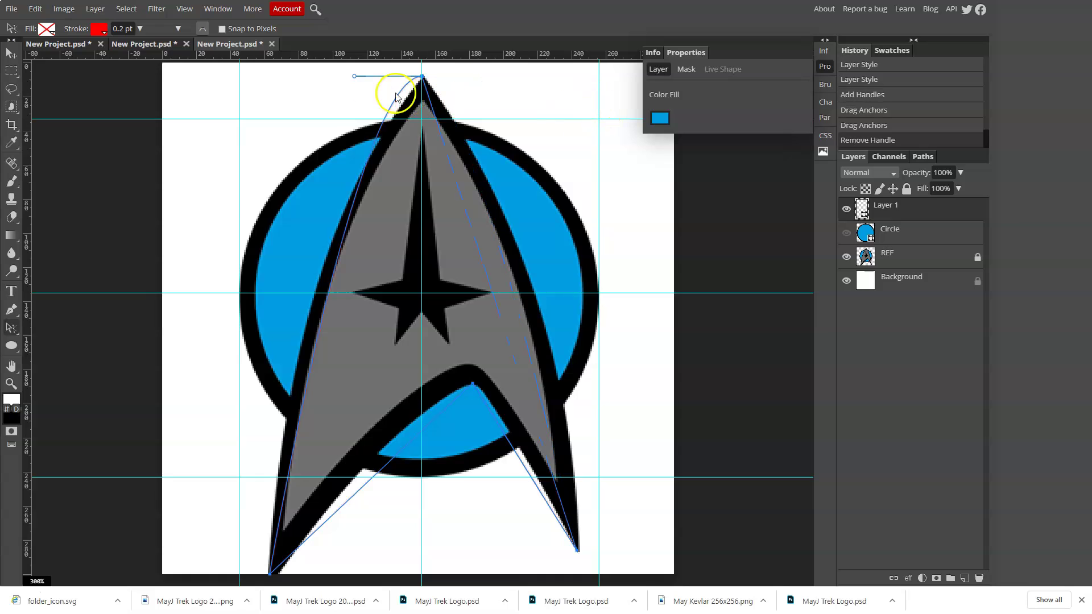
pyautogui.moveTo(348, 78); pyautogui.dragTo(276, 251)
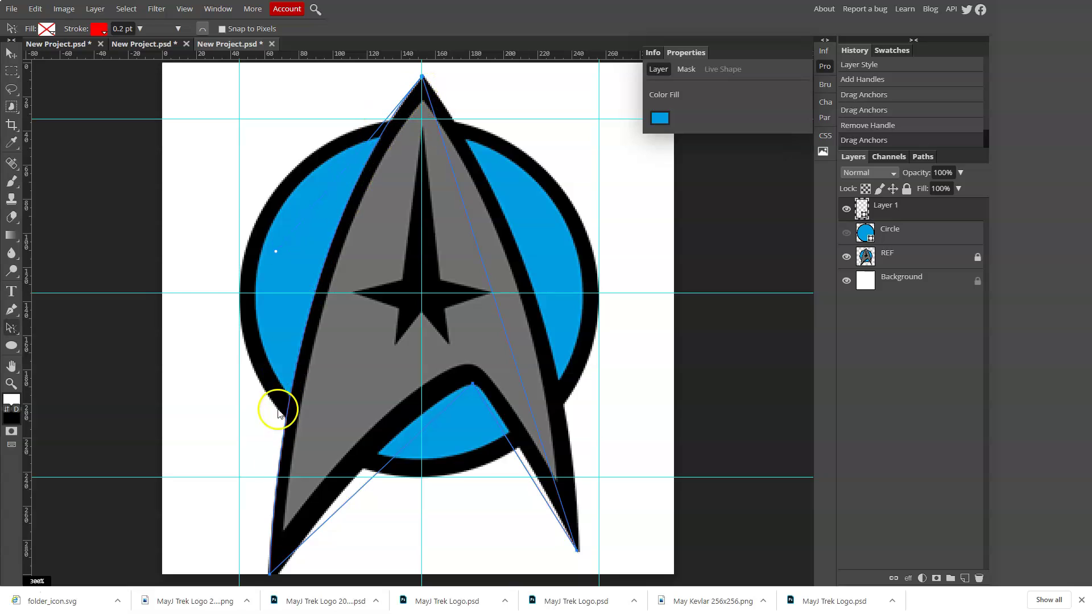
# - Move the bottom-left point onto the crest tip and curve the lower segment along the inner arc
pyautogui.click(270, 575)
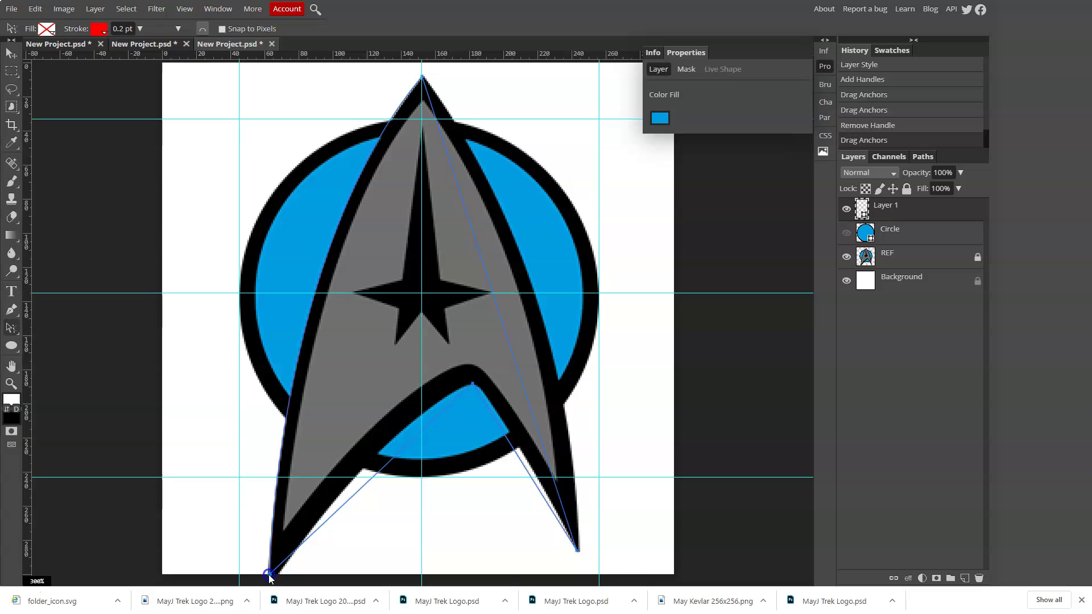
pyautogui.moveTo(269, 576); pyautogui.dragTo(271, 587)
pyautogui.keyDown('alt'); pyautogui.click(268, 584); pyautogui.keyUp('alt')
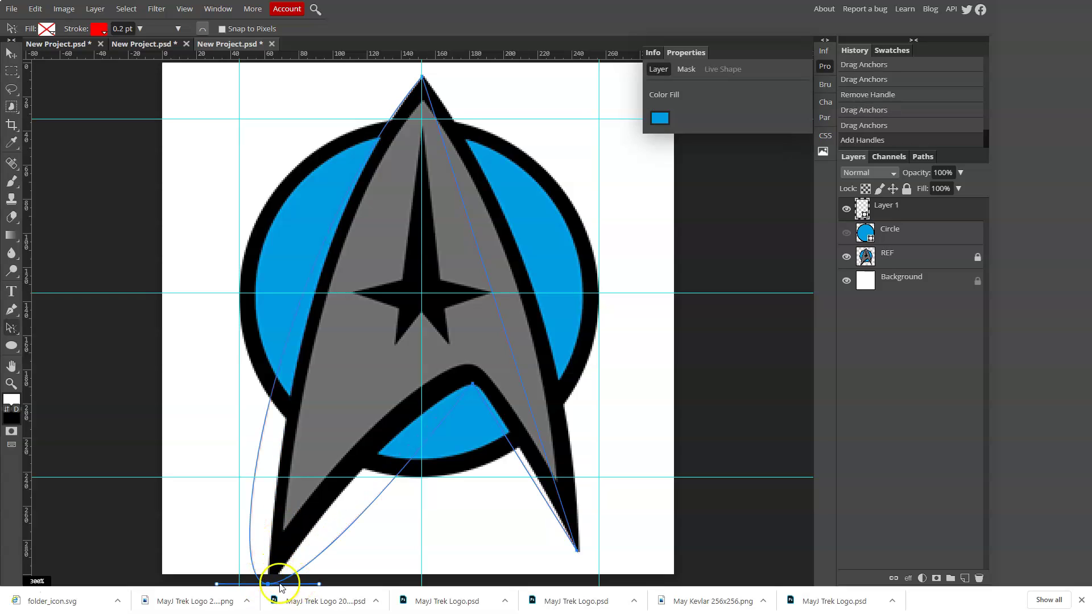
pyautogui.keyDown('alt'); pyautogui.click(217, 584); pyautogui.keyUp('alt')
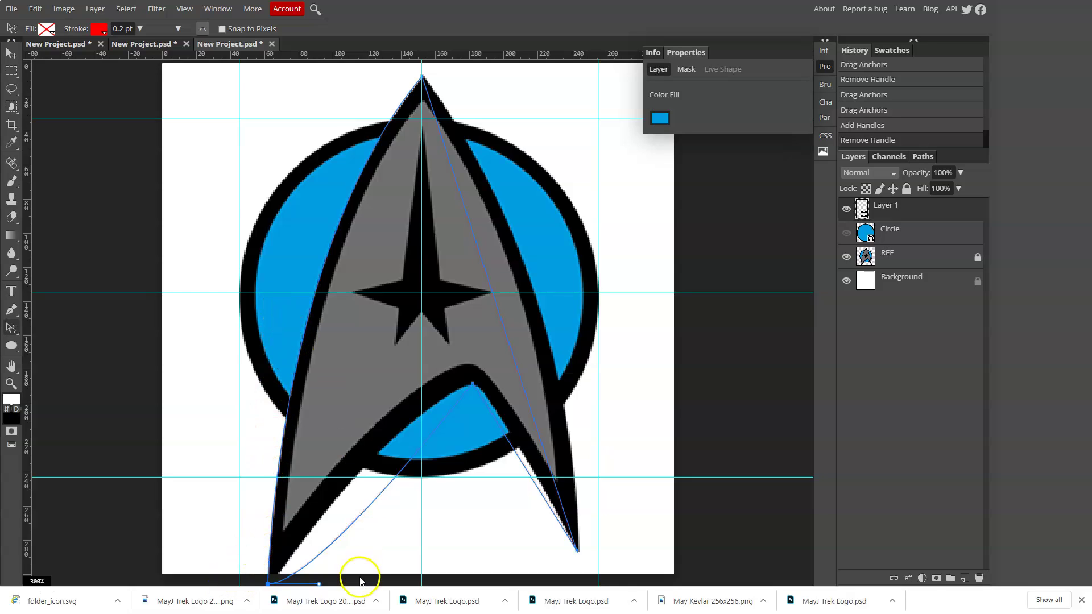
pyautogui.moveTo(327, 585); pyautogui.dragTo(396, 412)
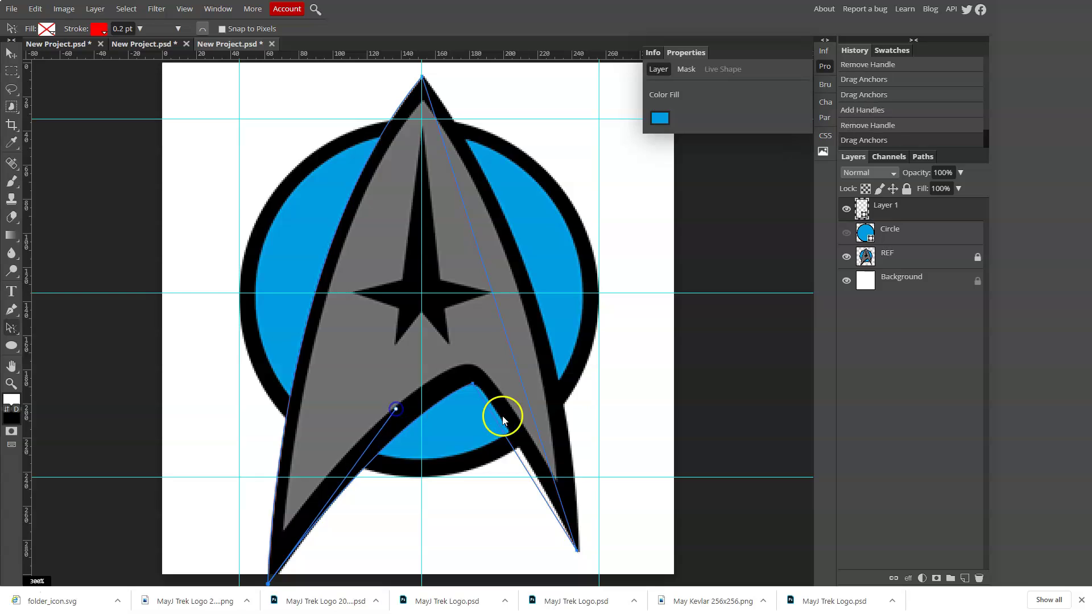
pyautogui.click(473, 385)
pyautogui.moveTo(473, 385); pyautogui.dragTo(522, 443)
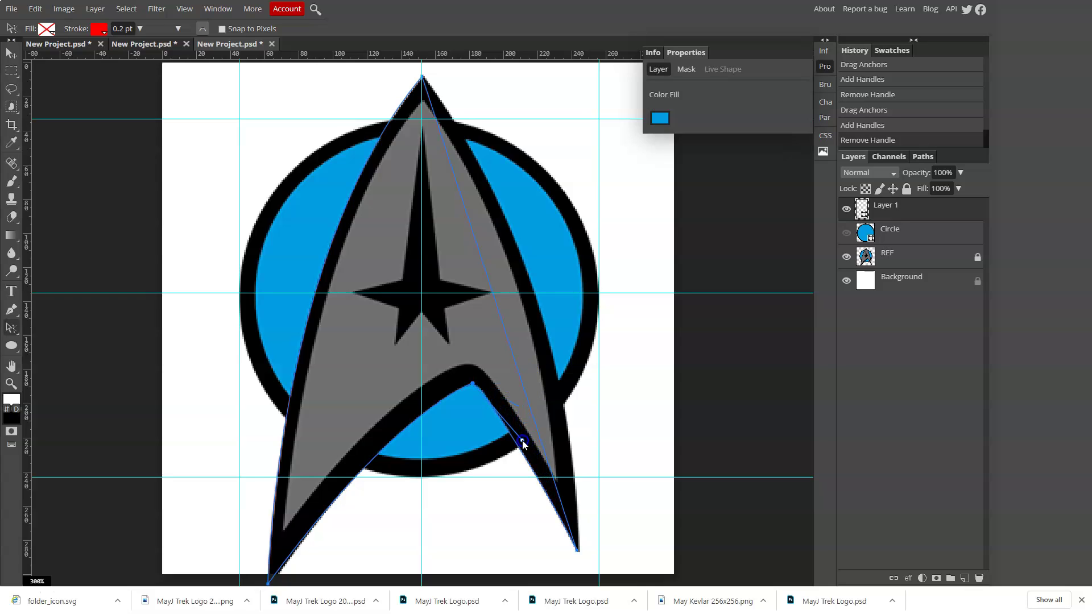
# - Adjust the bottom-right tip and curve the right blade's edge to match the crest
pyautogui.keyDown('alt'); pyautogui.click(578, 551); pyautogui.keyUp('alt')
pyautogui.click(527, 551)
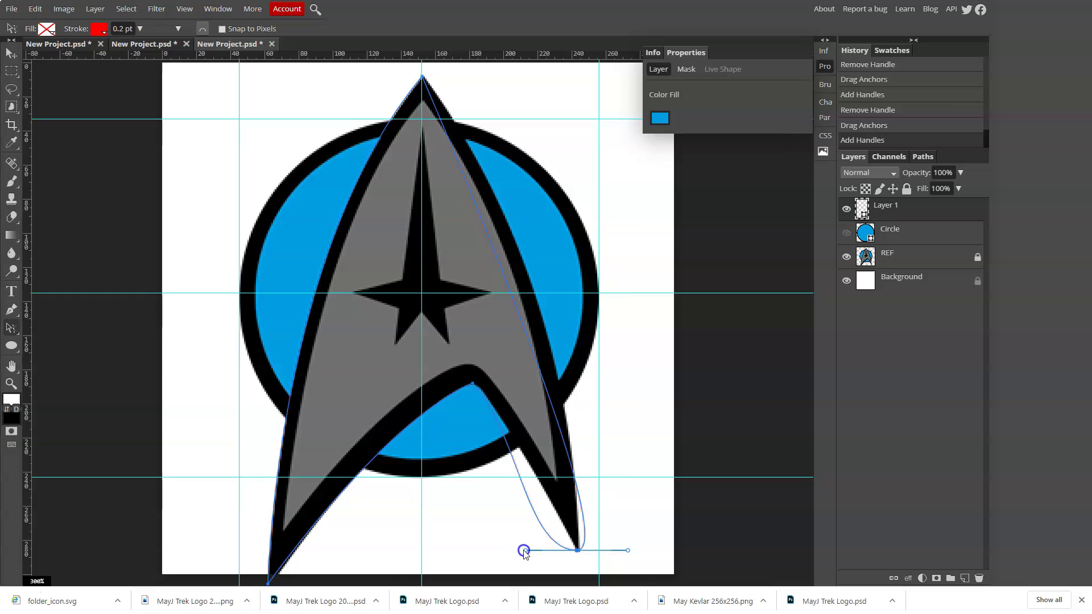
pyautogui.moveTo(578, 550); pyautogui.dragTo(579, 549)
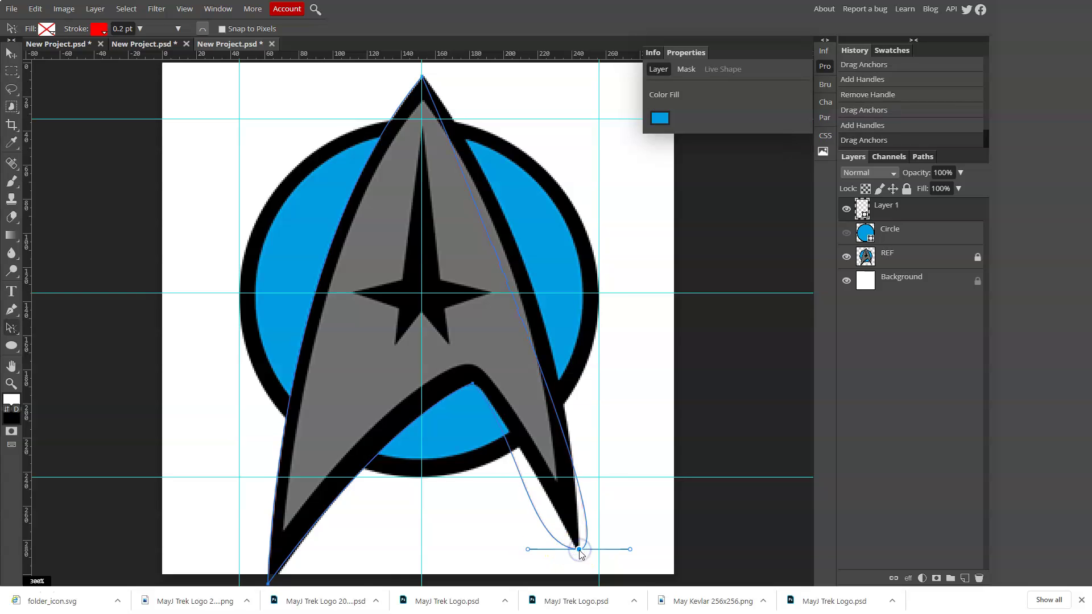
pyautogui.keyDown('alt'); pyautogui.click(528, 549); pyautogui.keyUp('alt')
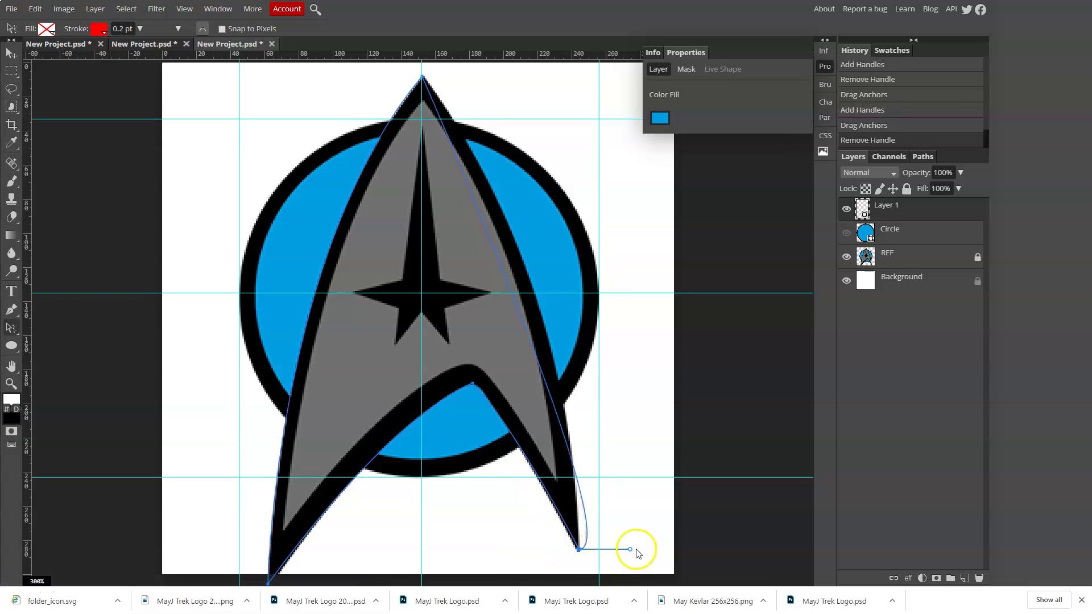
pyautogui.moveTo(629, 549); pyautogui.dragTo(560, 217)
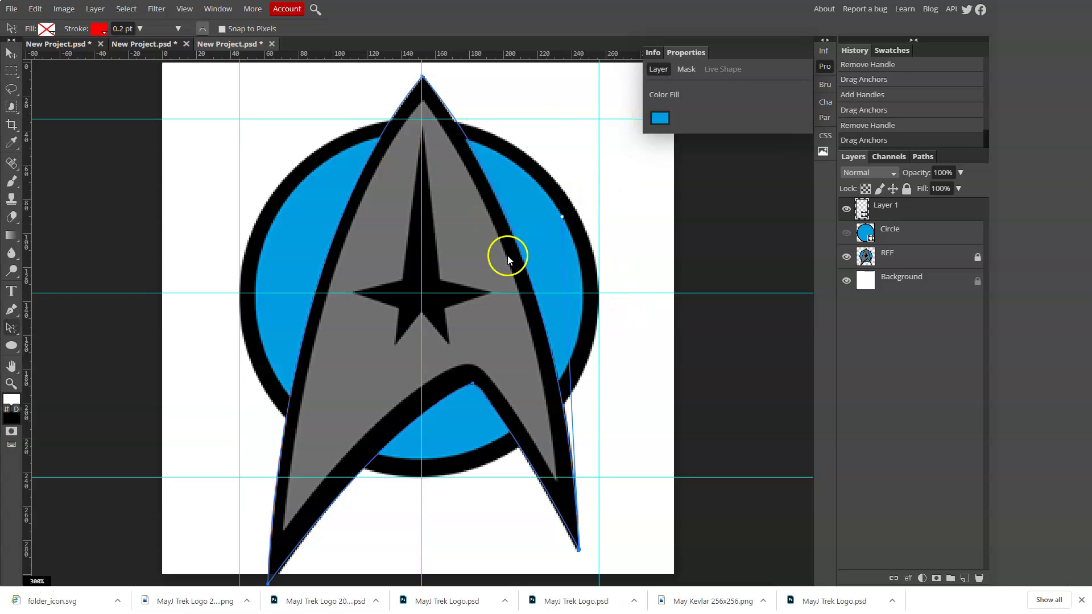
# - Give the crest a solid gray fill and a black stroke about 9.5 pt thick
pyautogui.click(43, 30)
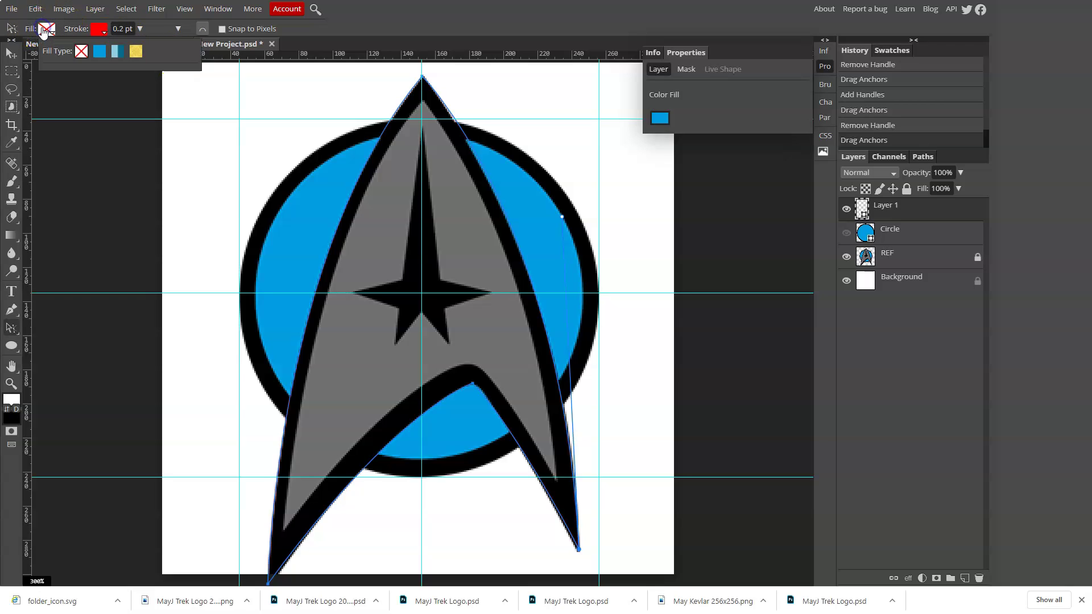
pyautogui.click(104, 53)
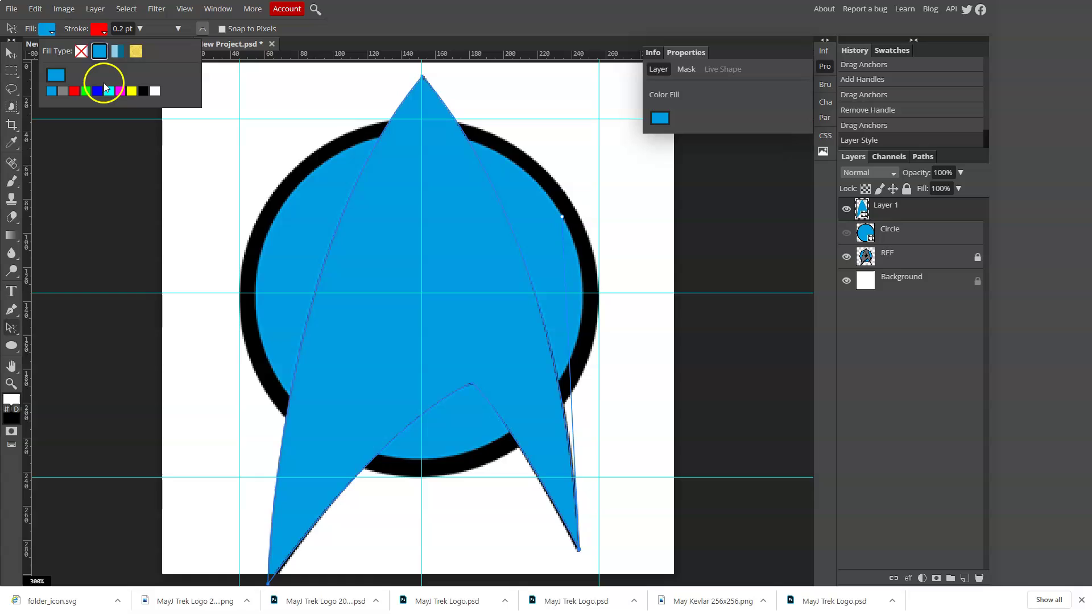
pyautogui.click(63, 91)
pyautogui.click(99, 29)
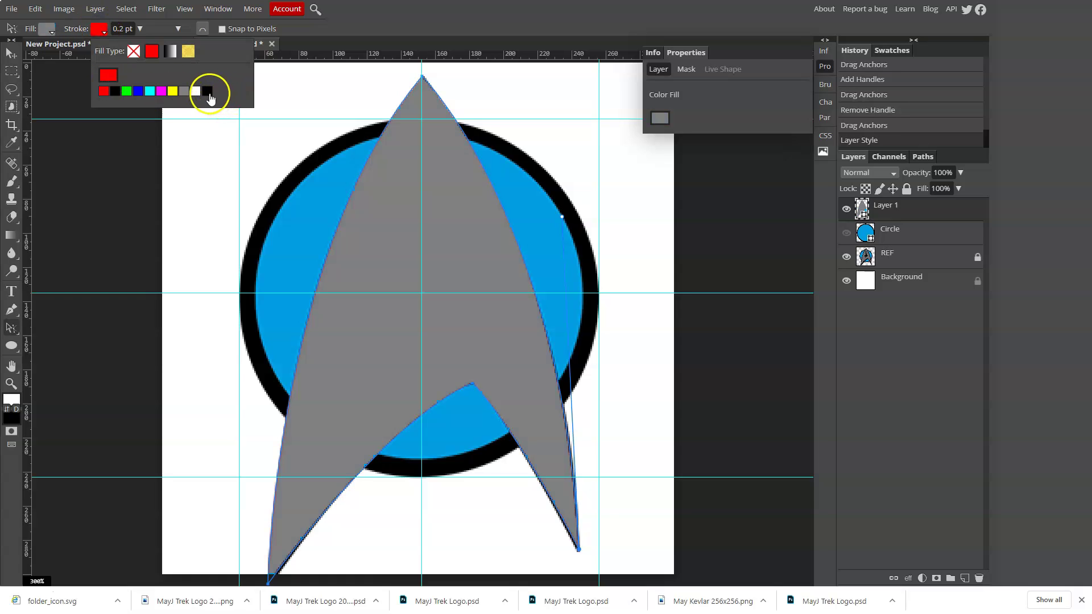
pyautogui.click(207, 92)
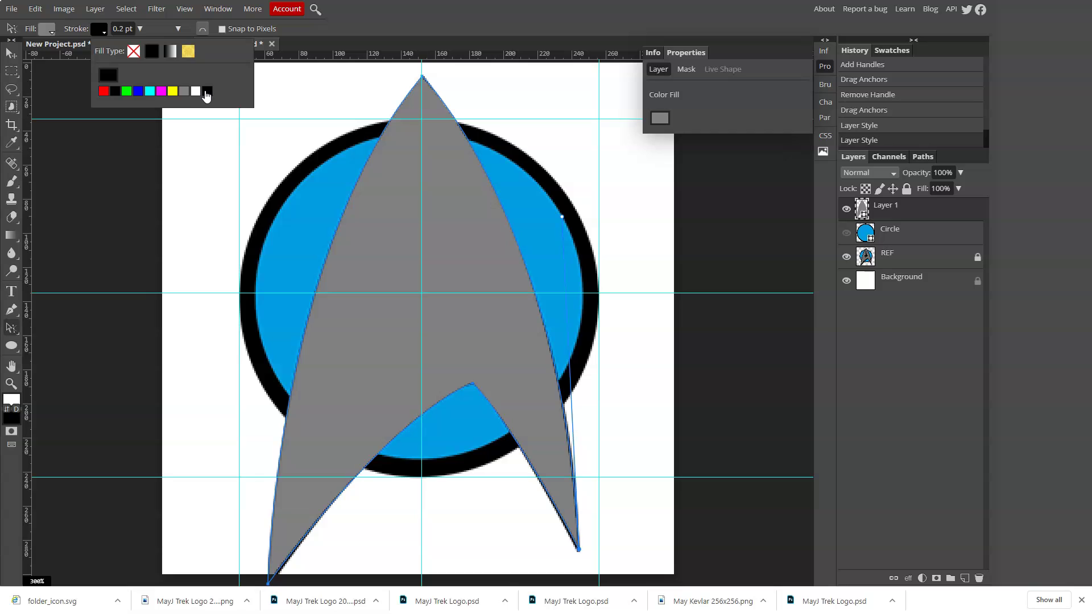
pyautogui.click(139, 28)
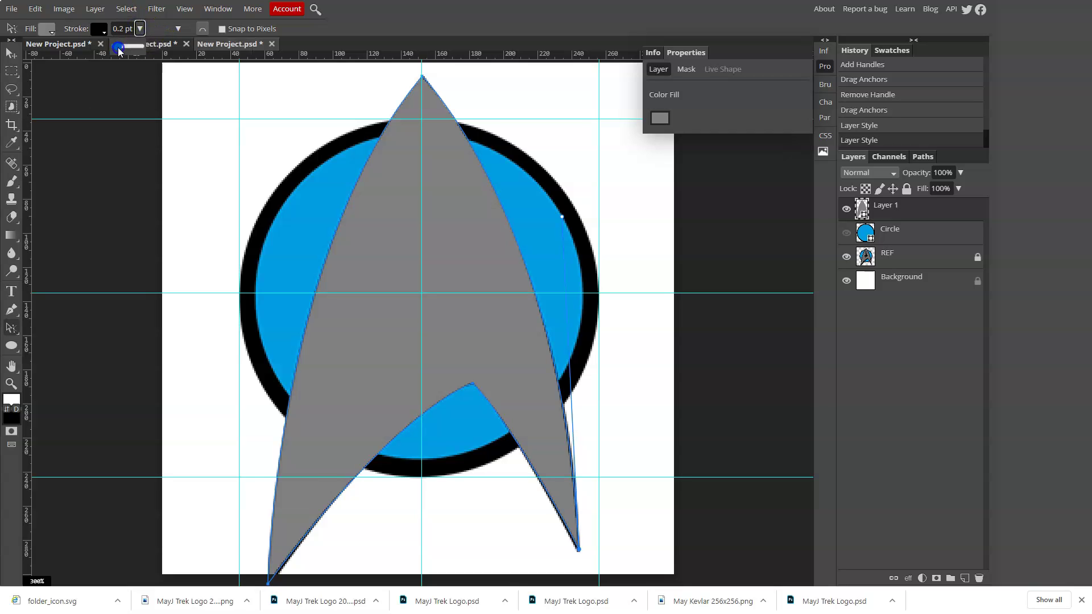
pyautogui.moveTo(118, 49); pyautogui.dragTo(126, 49)
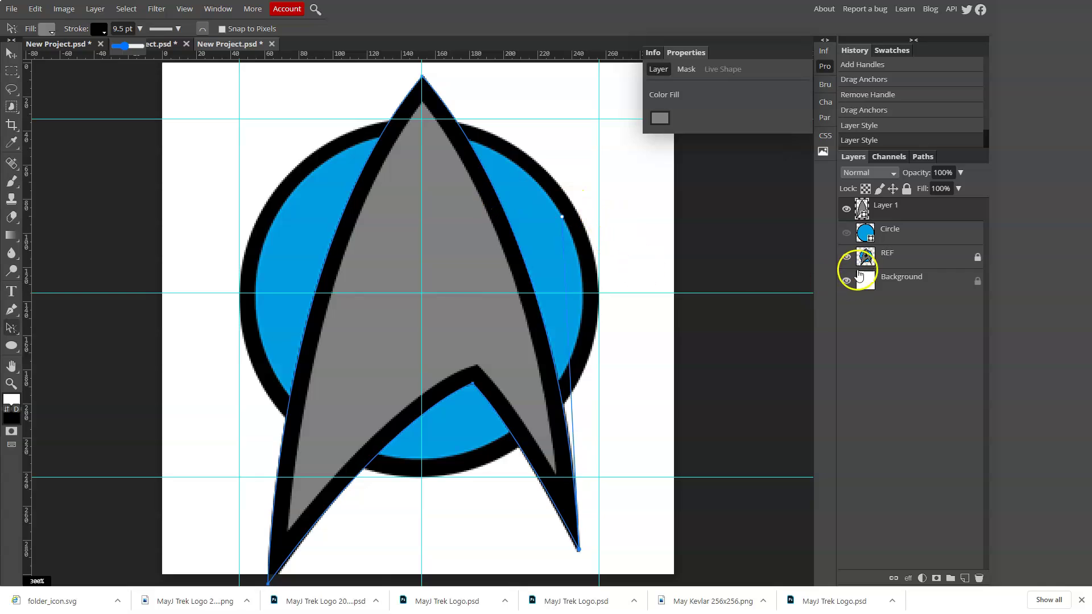
pyautogui.doubleClick(892, 205)
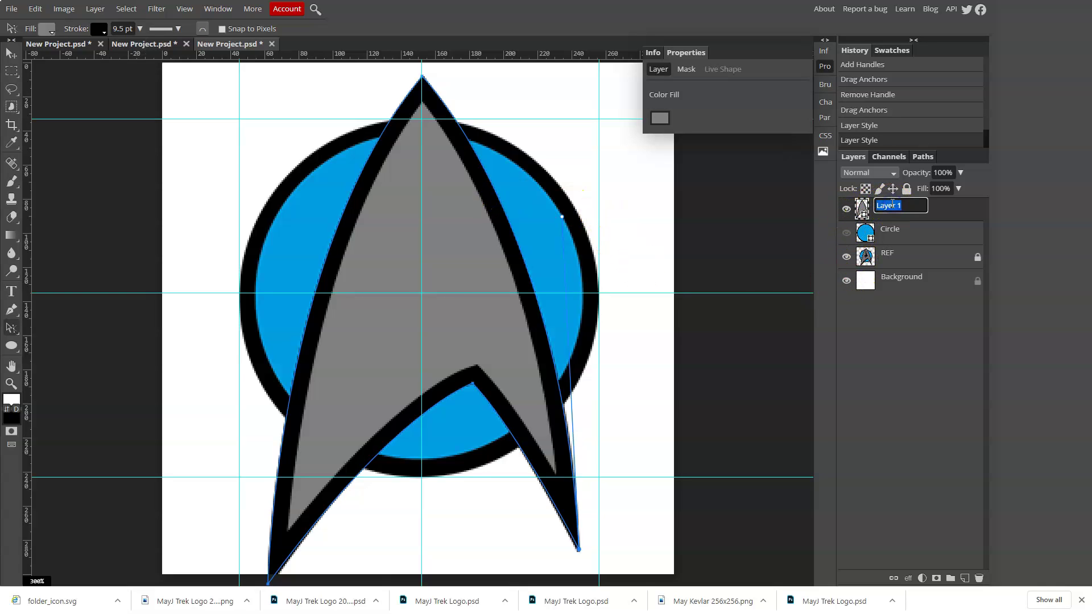
# - Rename Layer 1 to 'Crest' and hide it to reveal the reference star
pyautogui.write('Crest')
pyautogui.press('Return')
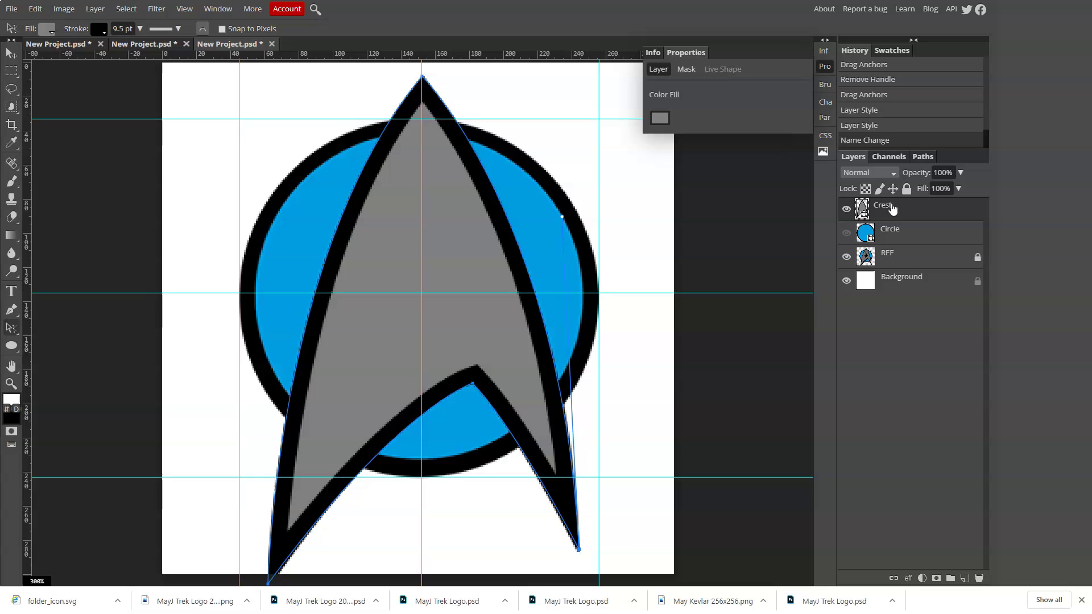
pyautogui.click(847, 209)
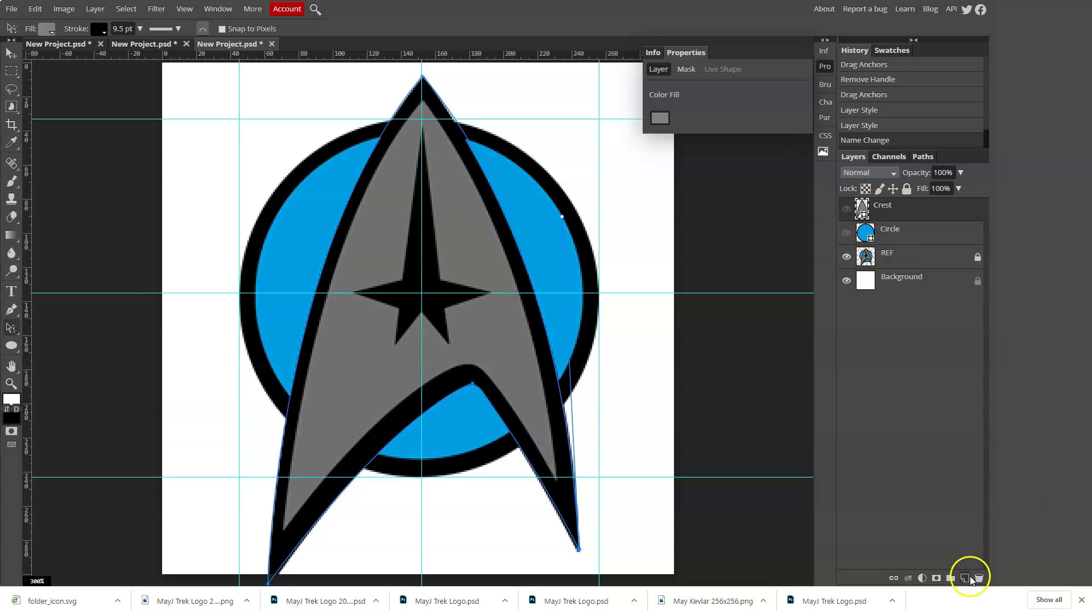
# - Add a new layer and set the Pen tool to no fill with a red 0.1 pt stroke
pyautogui.click(965, 578)
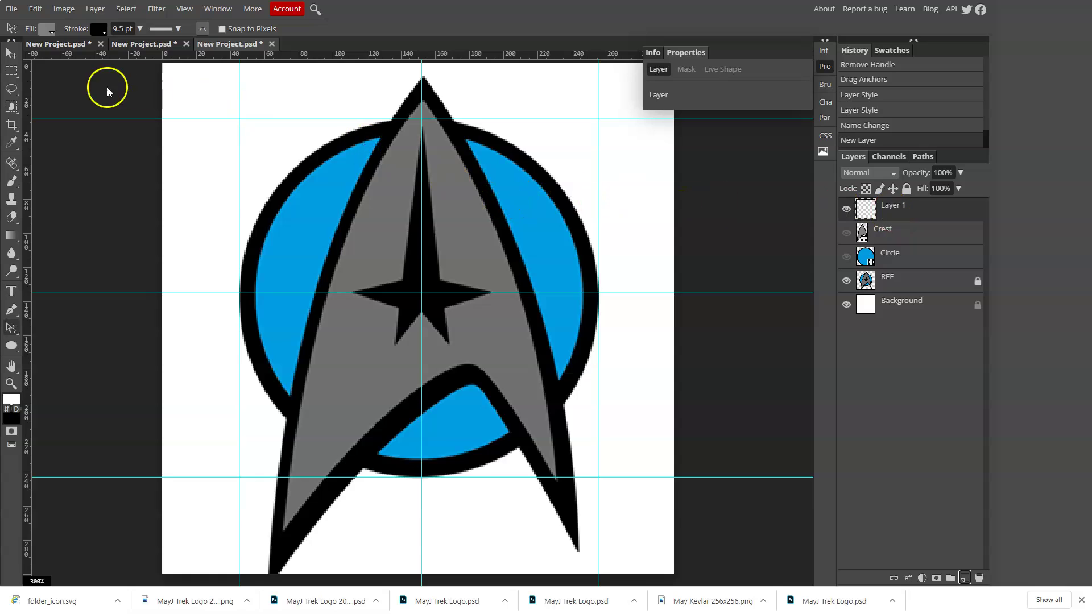
pyautogui.click(11, 309)
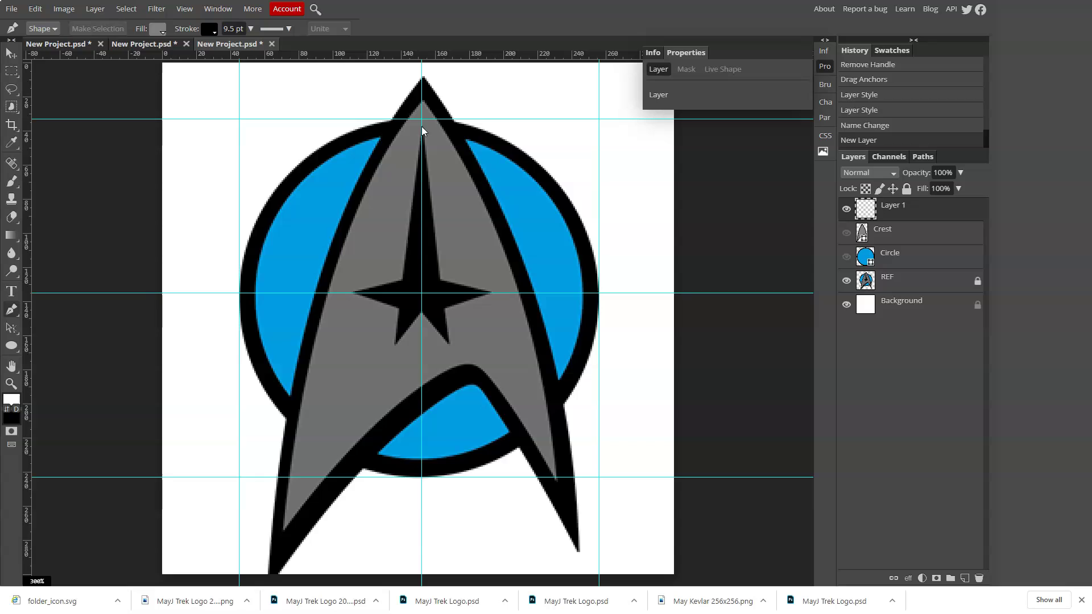
pyautogui.click(155, 28)
pyautogui.click(192, 51)
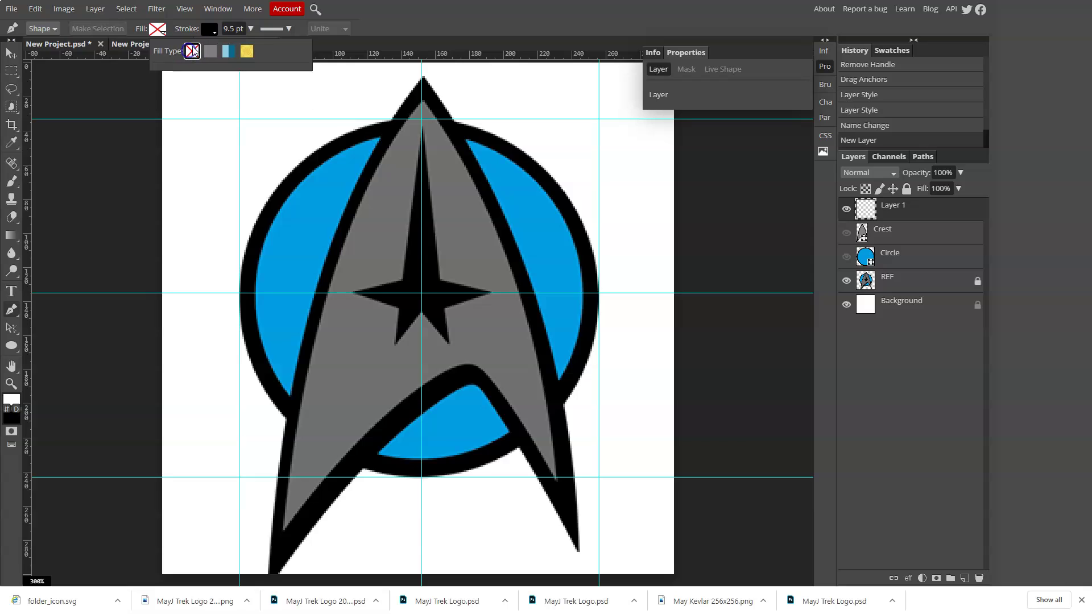
pyautogui.click(209, 29)
pyautogui.click(224, 93)
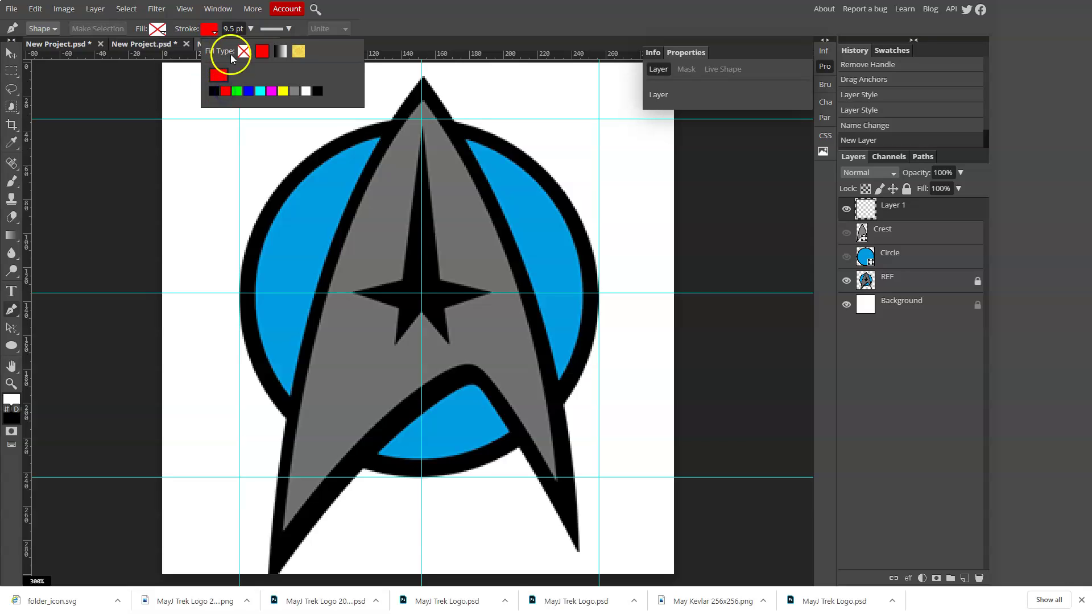
pyautogui.click(248, 28)
pyautogui.moveTo(235, 44); pyautogui.dragTo(229, 52)
# - Trace the star's tips and inner corners with the Pen, closing the path at the top point
pyautogui.click(458, 121)
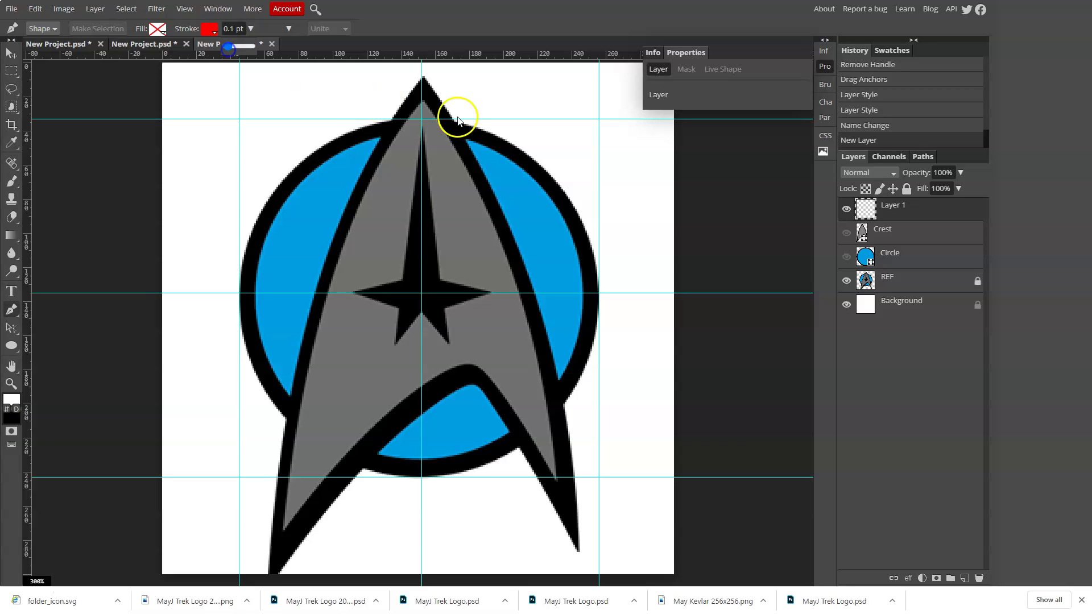
pyautogui.click(421, 127)
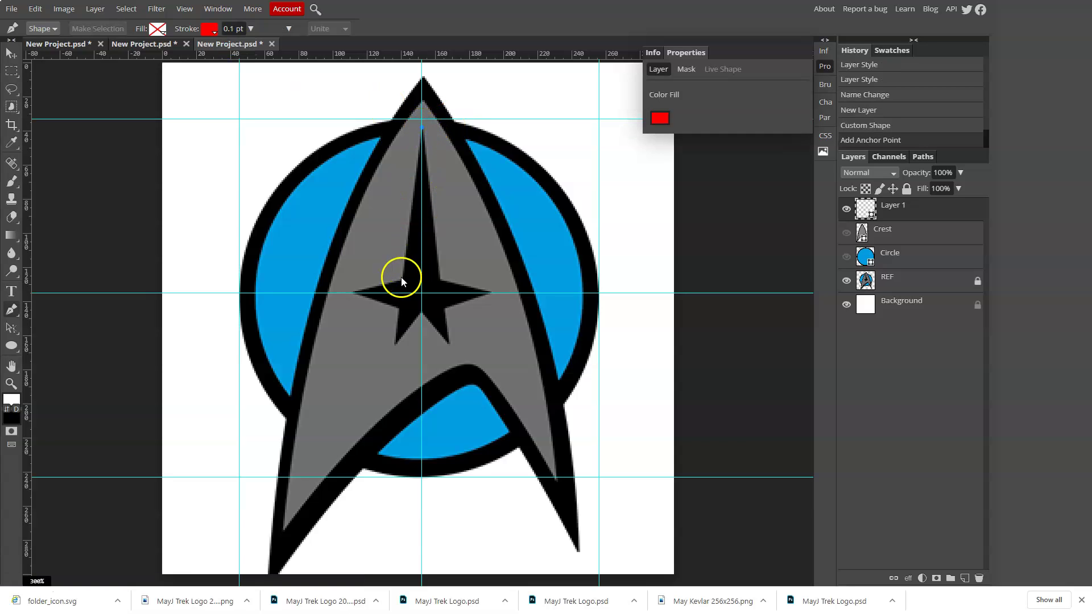
pyautogui.click(401, 279)
pyautogui.click(350, 292)
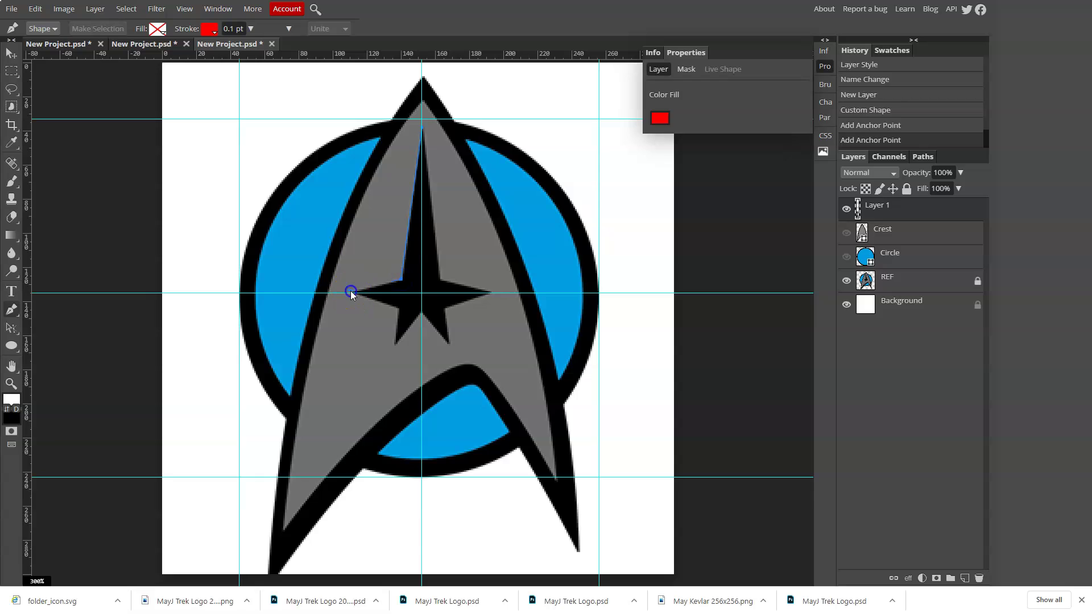
pyautogui.click(397, 308)
pyautogui.click(396, 343)
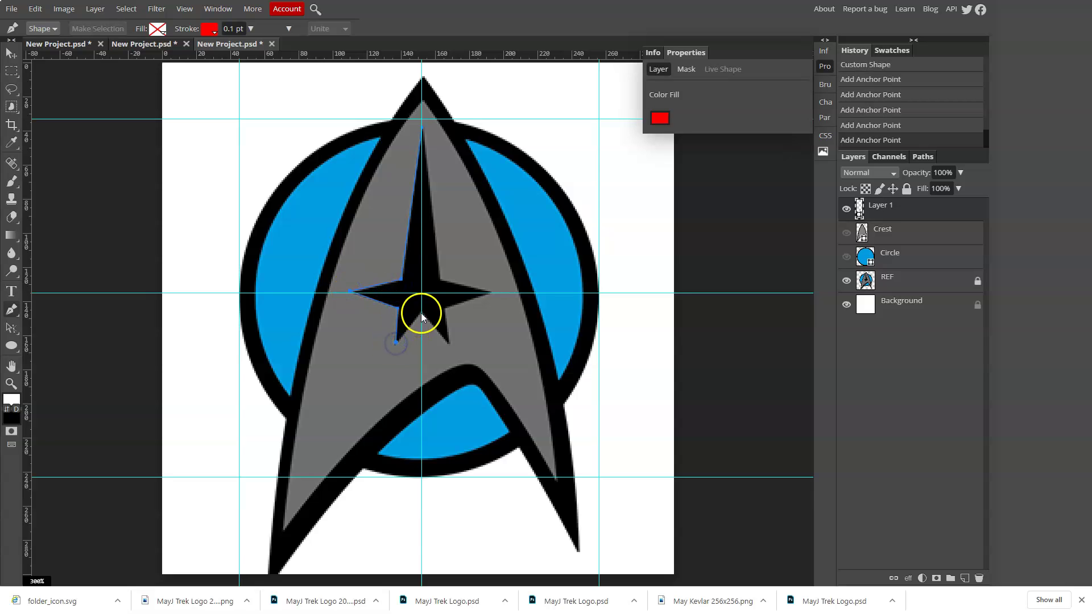
pyautogui.click(421, 313)
pyautogui.click(449, 343)
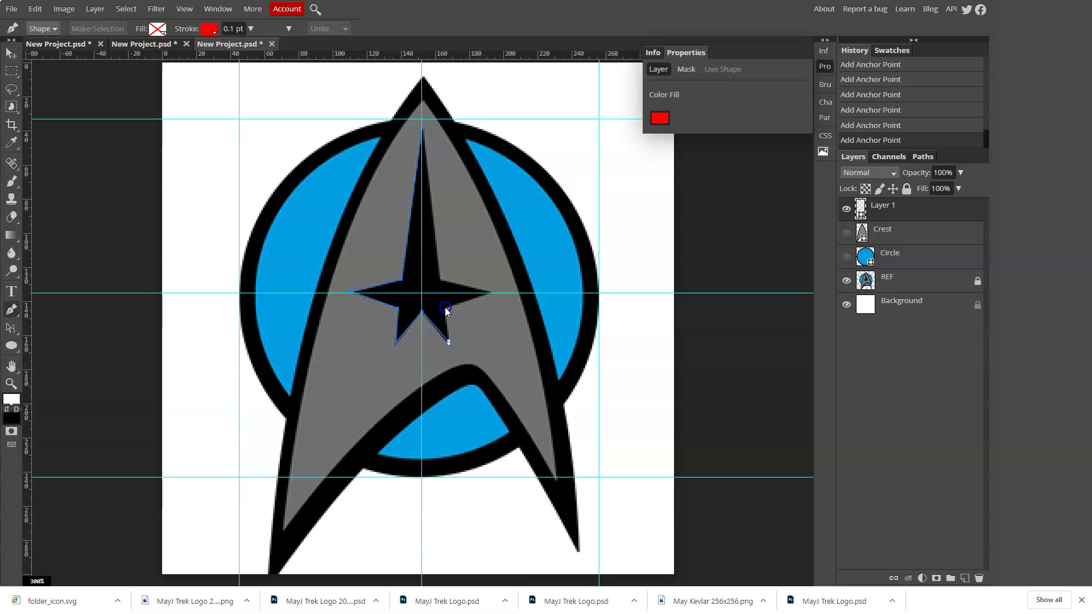
pyautogui.click(489, 293)
pyautogui.click(423, 126)
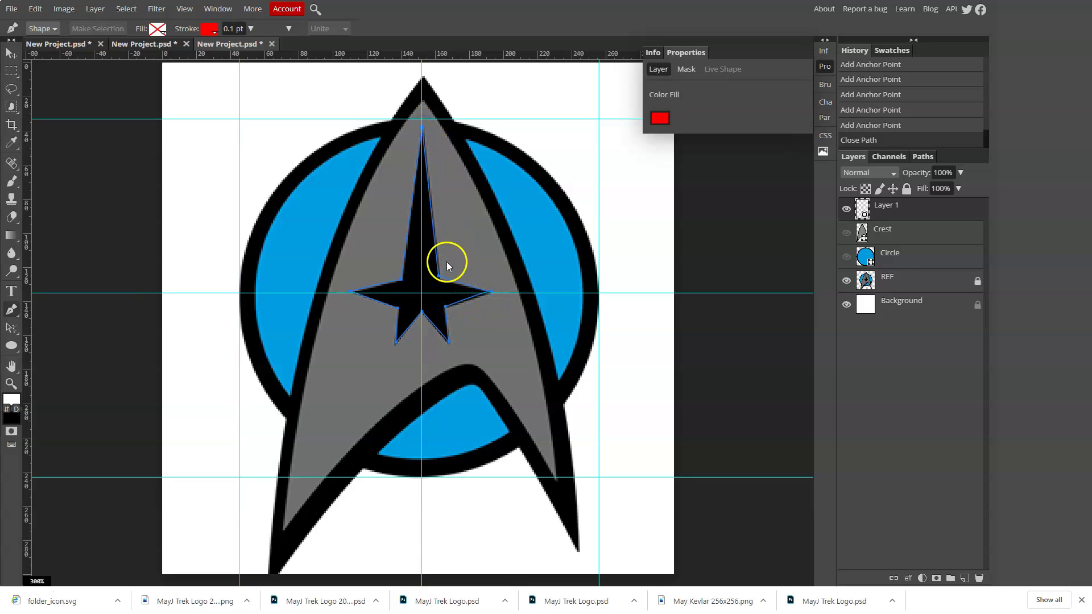
pyautogui.click(430, 276)
# - Zoom in closely and nudge the star's upper inner corners and left tip into place with Direct Selection
pyautogui.click(430, 276)
pyautogui.click(429, 276)
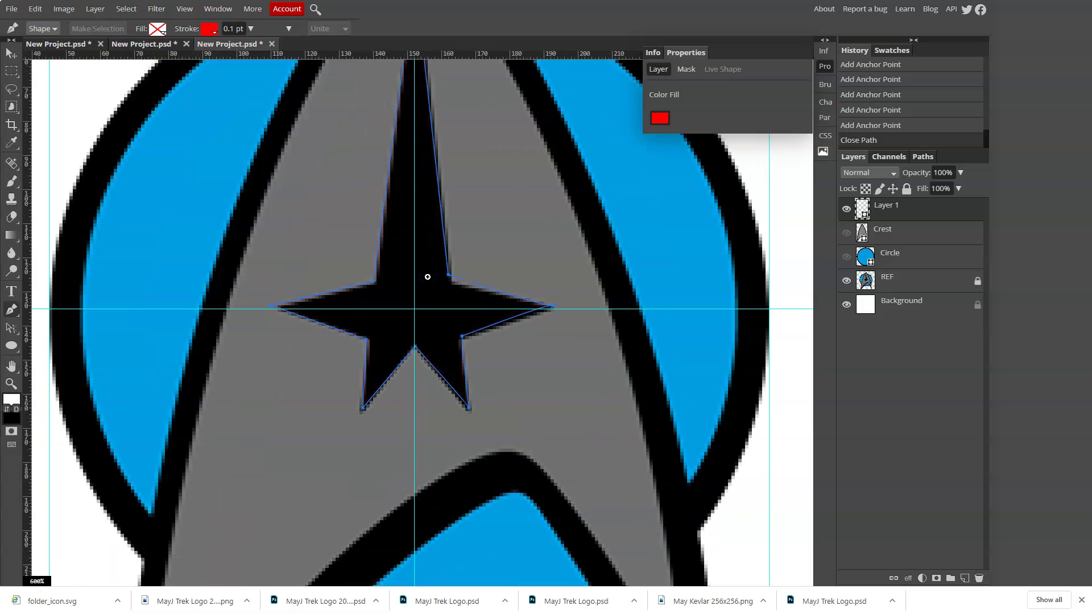
pyautogui.click(428, 277)
pyautogui.click(427, 278)
pyautogui.click(428, 277)
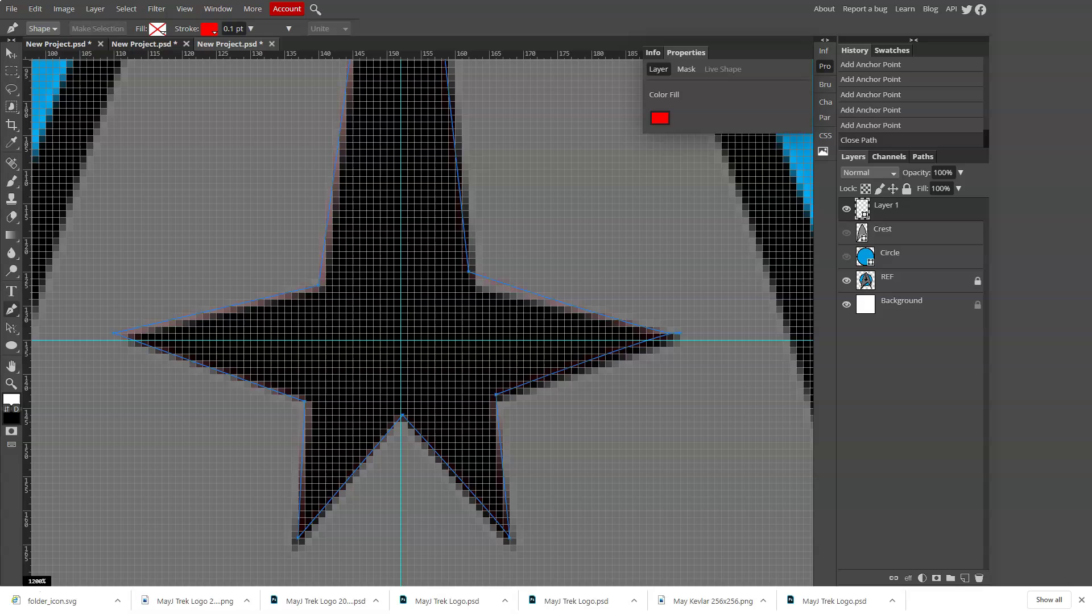
pyautogui.rightClick(20, 330)
pyautogui.click(44, 345)
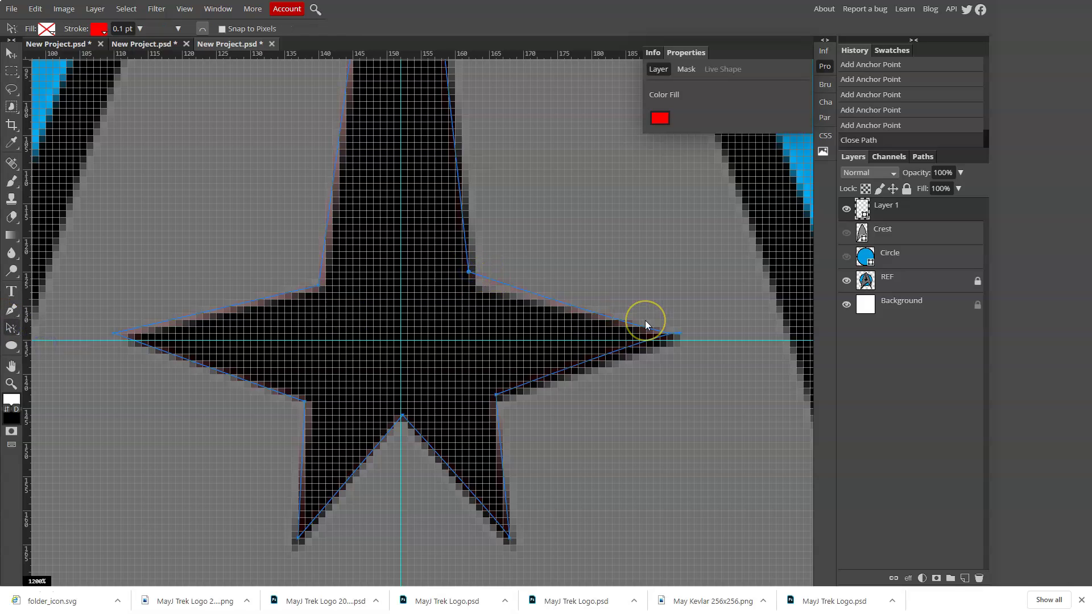
pyautogui.press('Right')
pyautogui.press('Down')
pyautogui.press('Down')
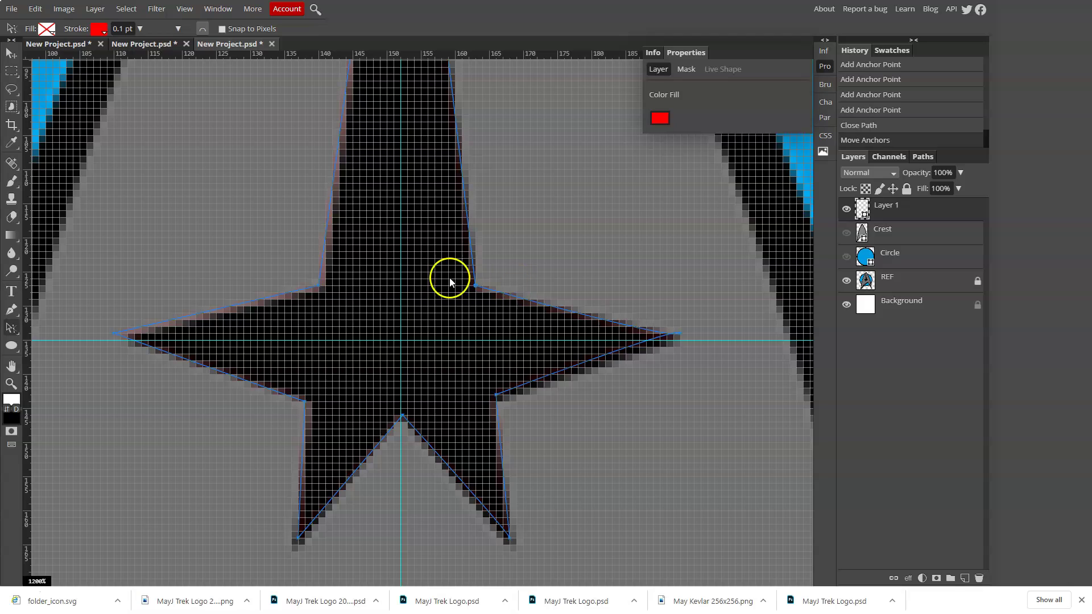
pyautogui.click(319, 285)
pyautogui.press('Right')
pyautogui.moveTo(116, 333); pyautogui.dragTo(117, 339)
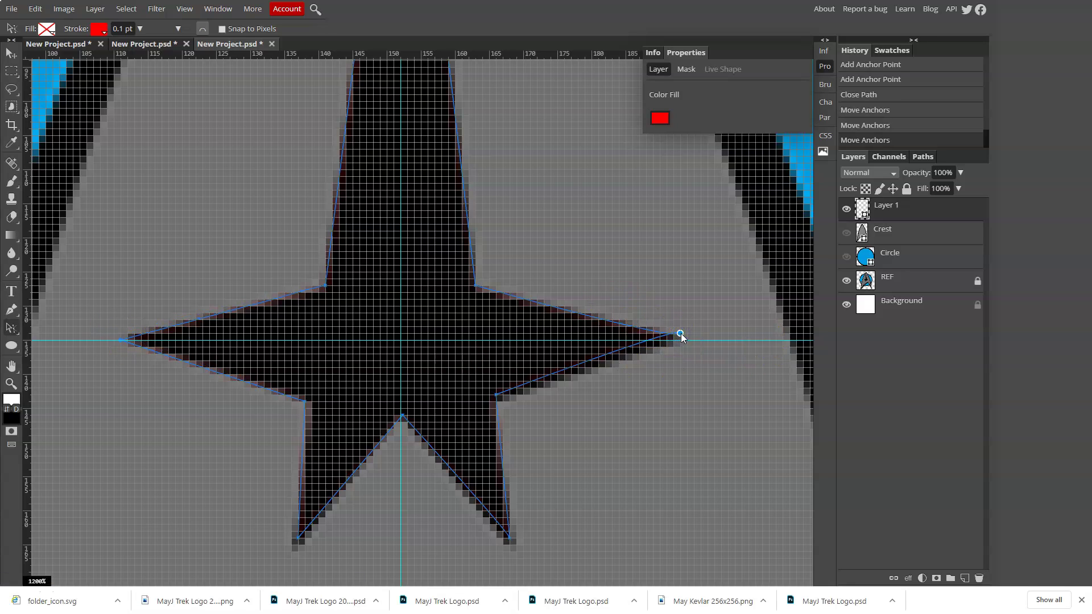
# - Move the star's right tip onto the guide line and straighten its edge
pyautogui.moveTo(679, 334); pyautogui.dragTo(680, 336)
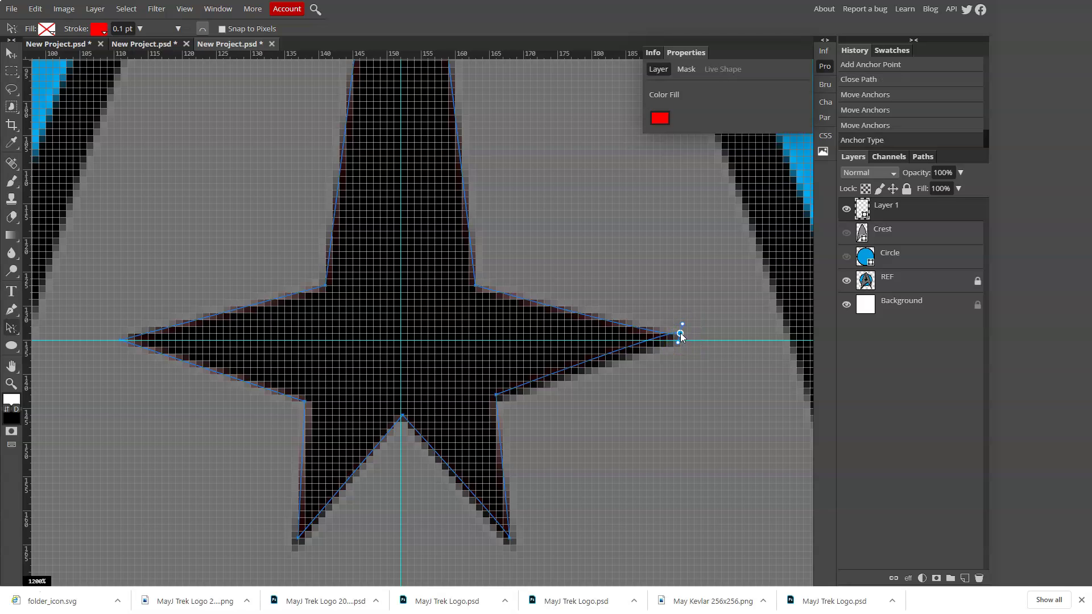
pyautogui.click(681, 334)
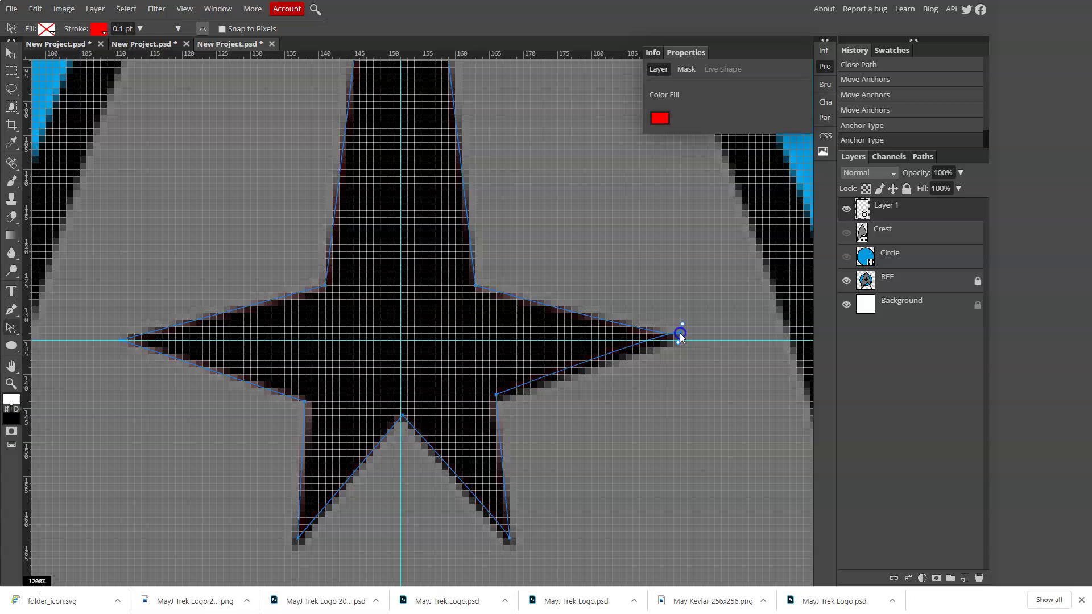
pyautogui.click(683, 335)
pyautogui.moveTo(682, 335); pyautogui.dragTo(673, 379)
pyautogui.click(683, 340)
pyautogui.click(683, 340)
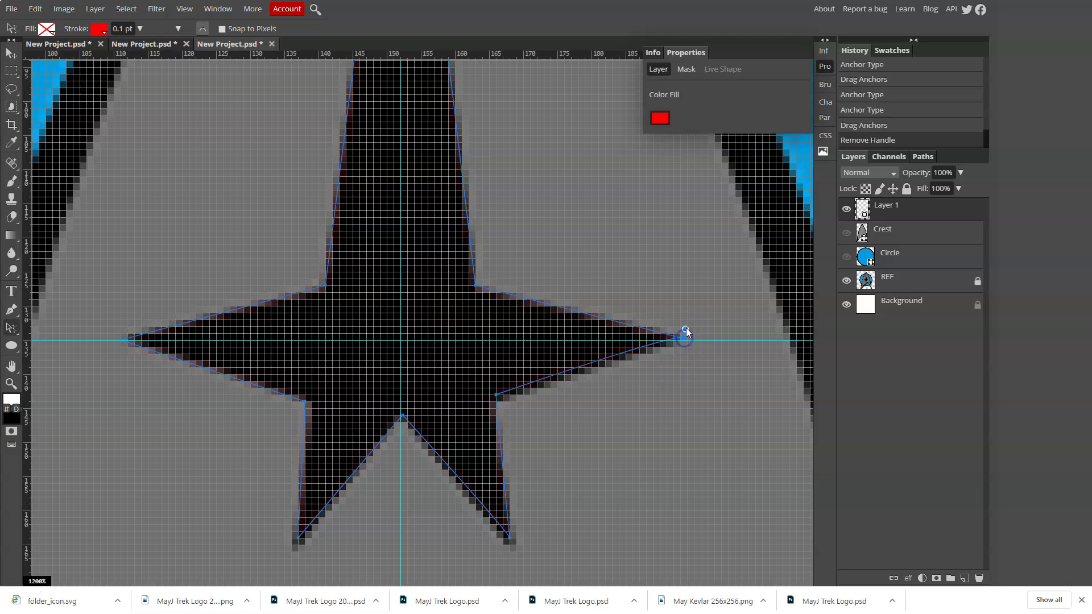
pyautogui.click(686, 330)
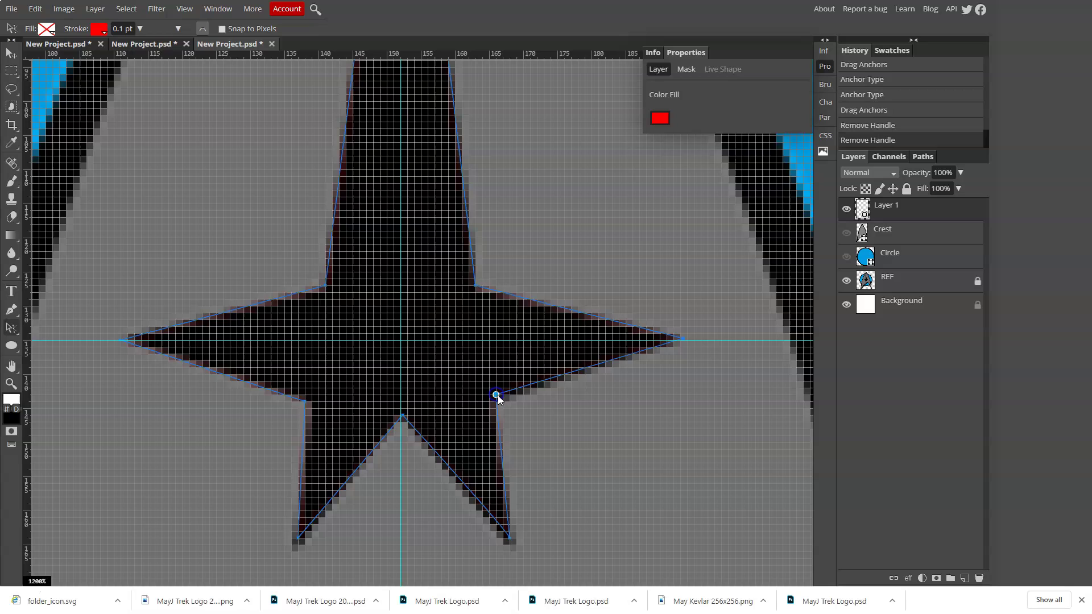
# - Pull the star's lower-right inner point and both bottom tips down to match the reference
pyautogui.moveTo(497, 395); pyautogui.dragTo(500, 400)
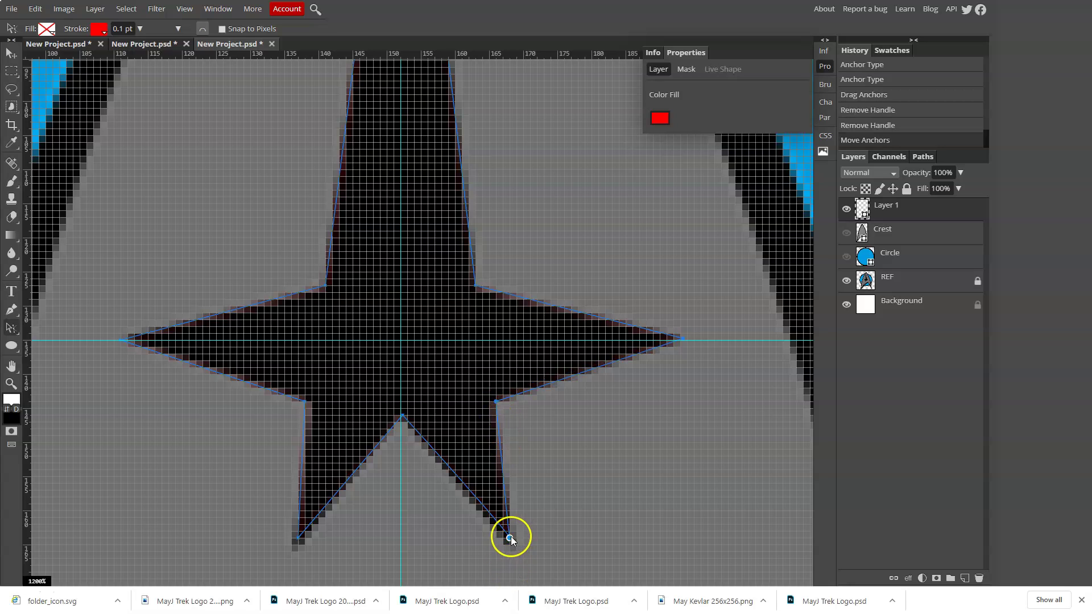
pyautogui.moveTo(511, 539); pyautogui.dragTo(511, 551)
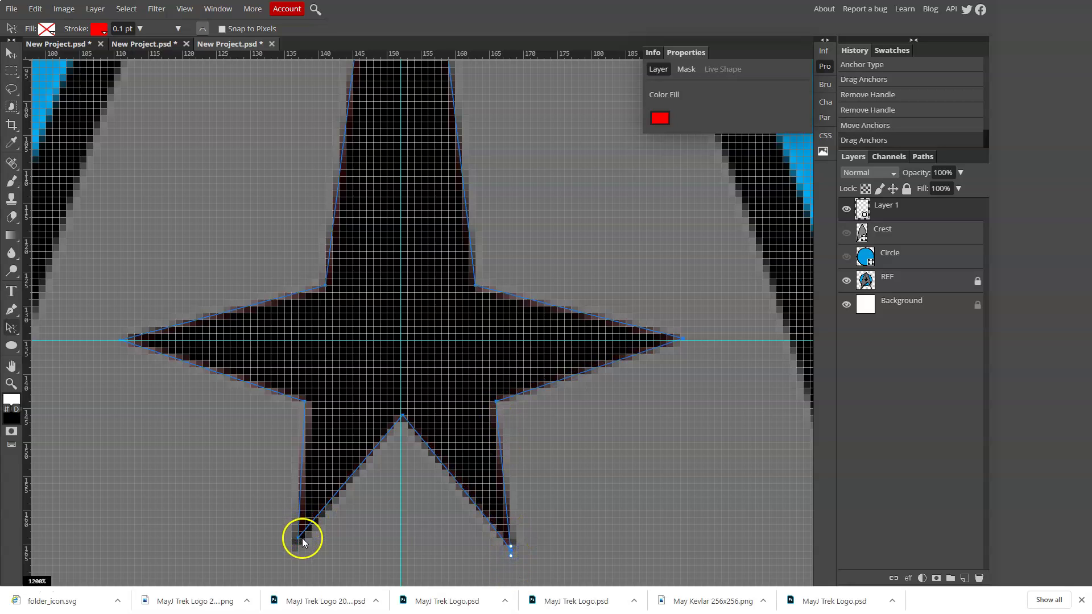
pyautogui.moveTo(297, 541); pyautogui.dragTo(295, 553)
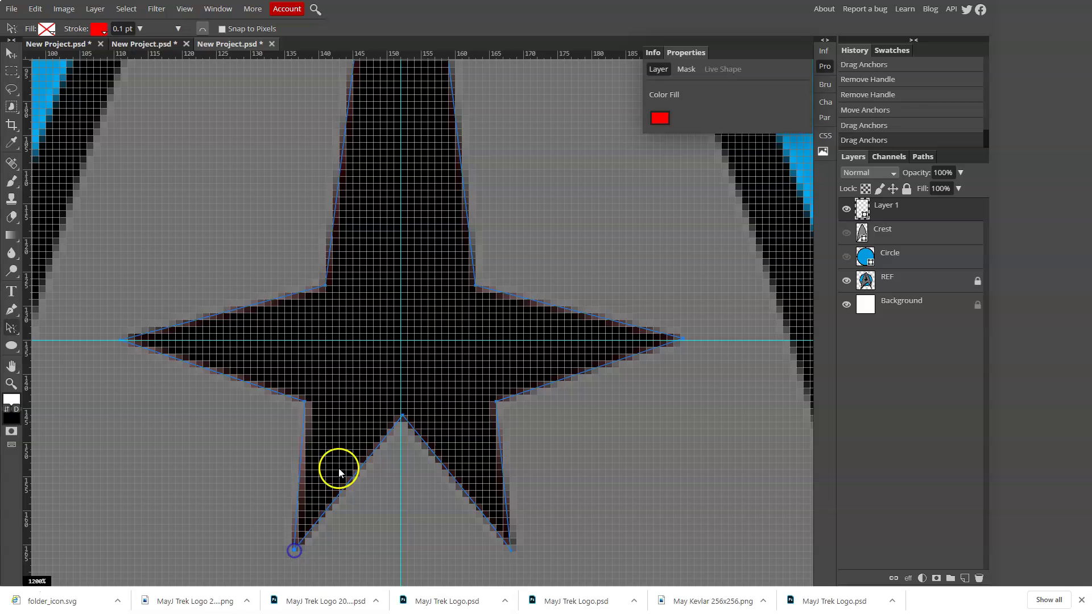
pyautogui.scroll(5, 408, 241)
pyautogui.scroll(5, 408, 241)
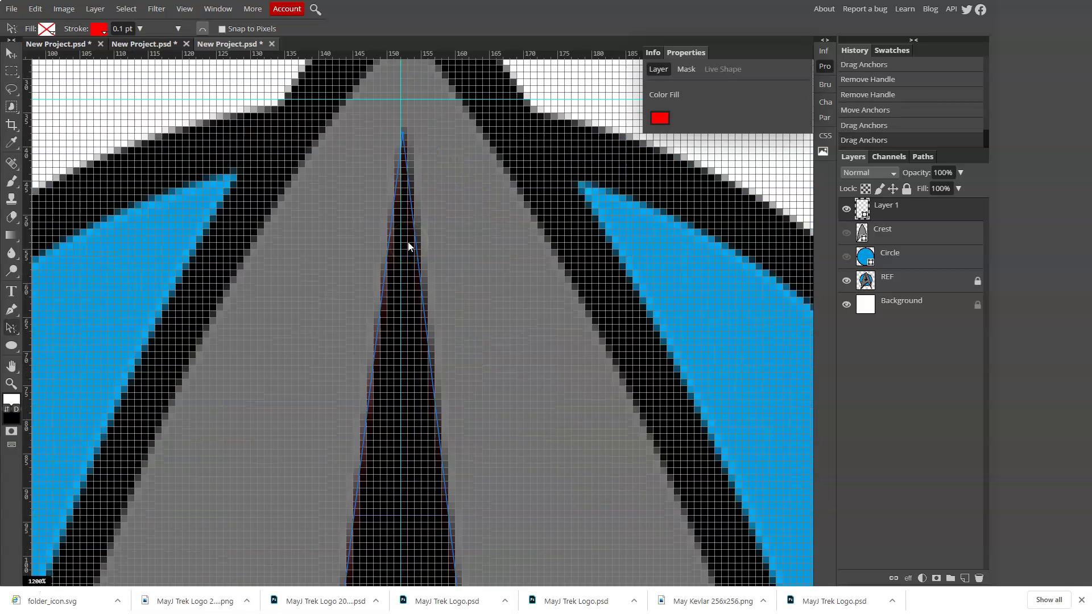
pyautogui.hotkey('ctrl', '0')
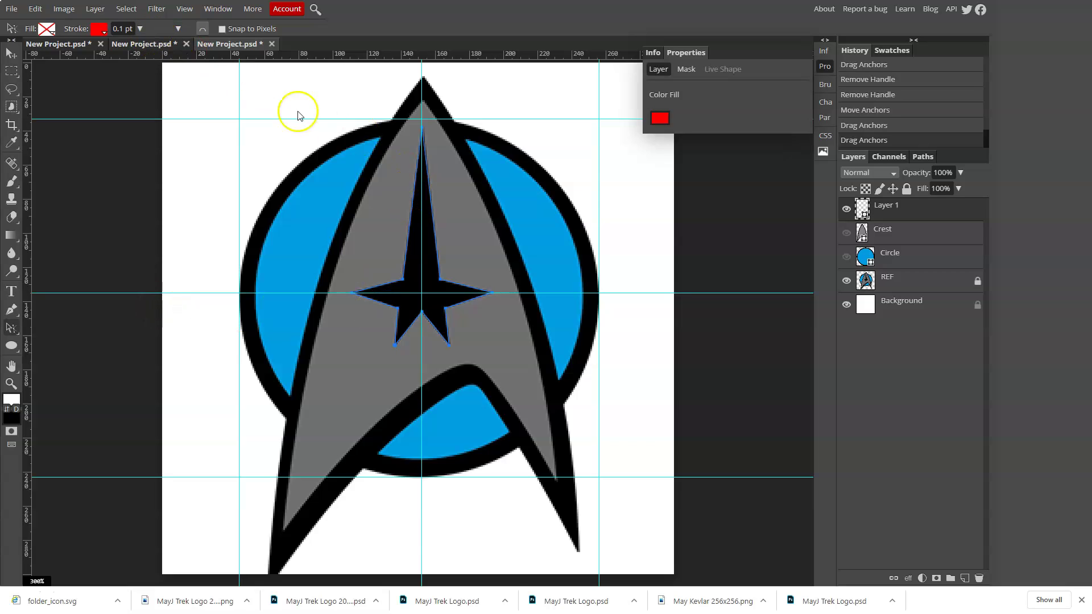
# - Give the star a solid black fill and remove its stroke
pyautogui.click(50, 29)
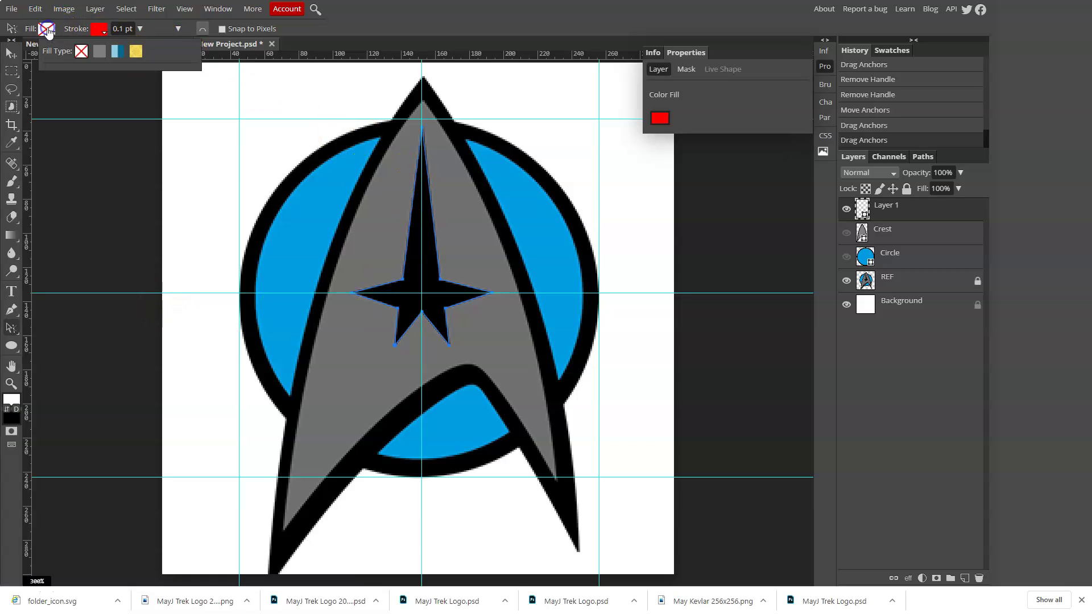
pyautogui.click(99, 51)
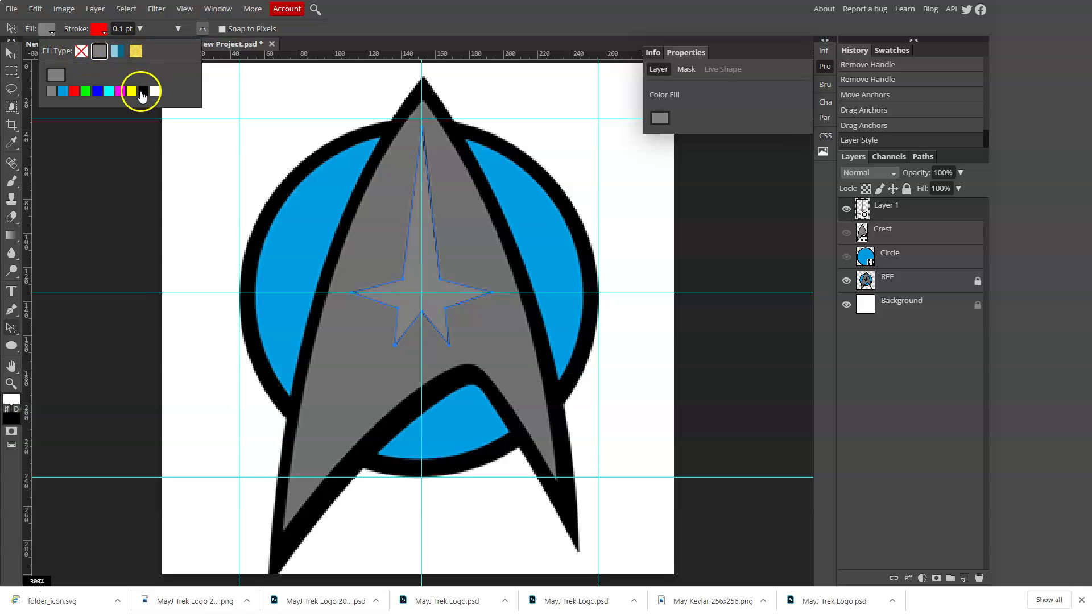
pyautogui.click(143, 92)
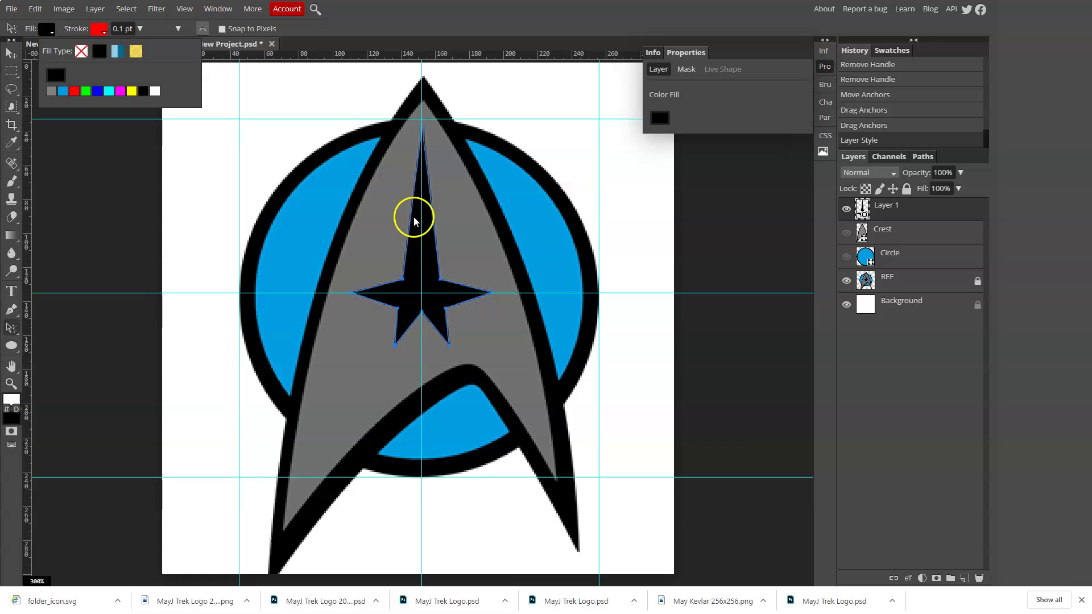
pyautogui.click(99, 30)
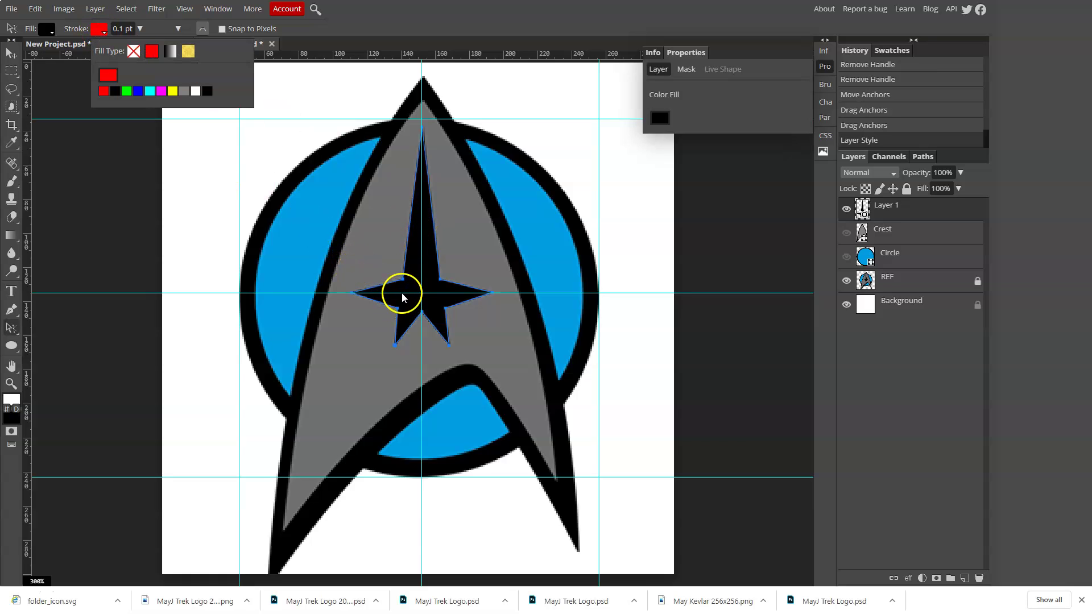
pyautogui.click(134, 51)
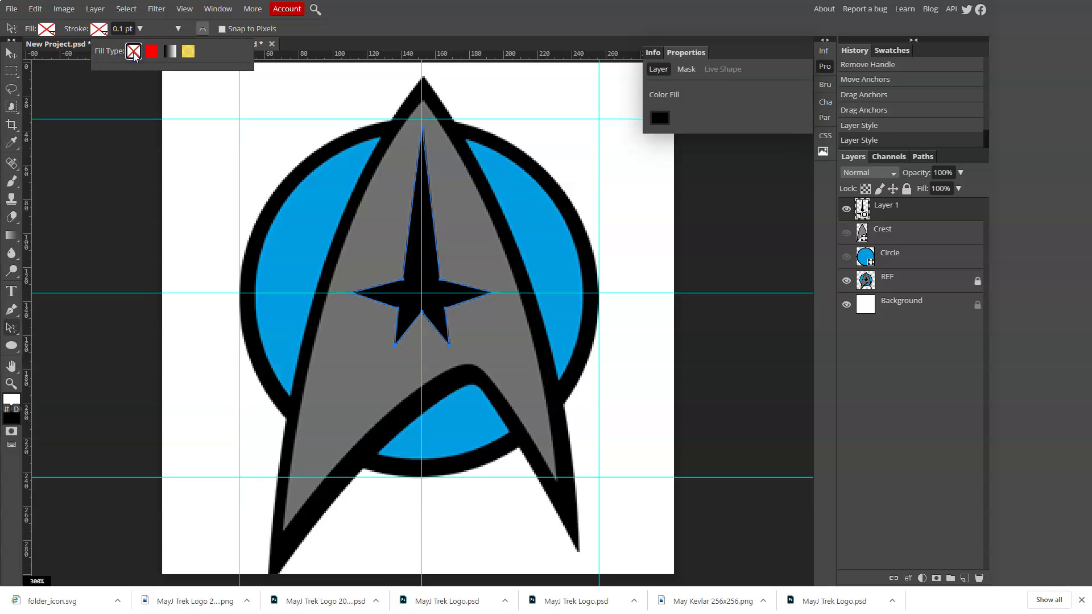
pyautogui.click(546, 113)
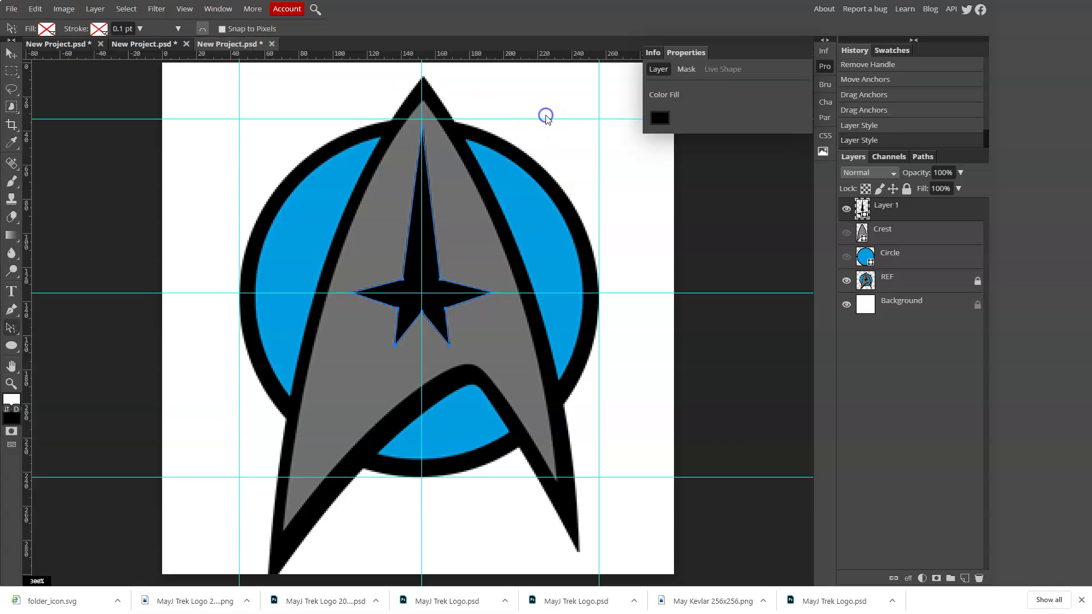
pyautogui.click(567, 159)
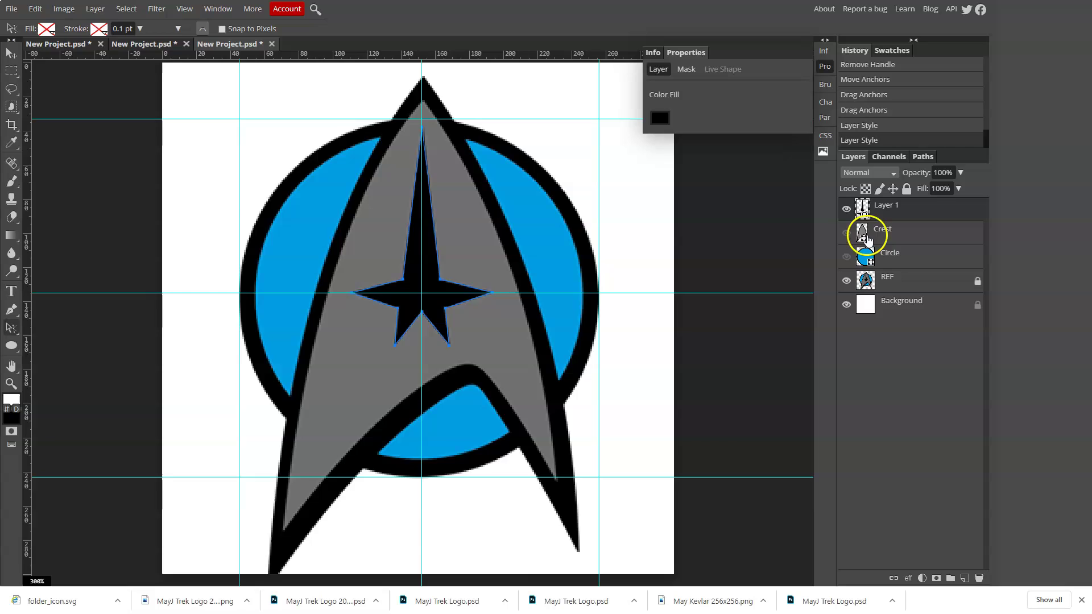
# - Make the Crest and Circle layers visible again and reselect the star layer
pyautogui.click(846, 233)
pyautogui.click(847, 254)
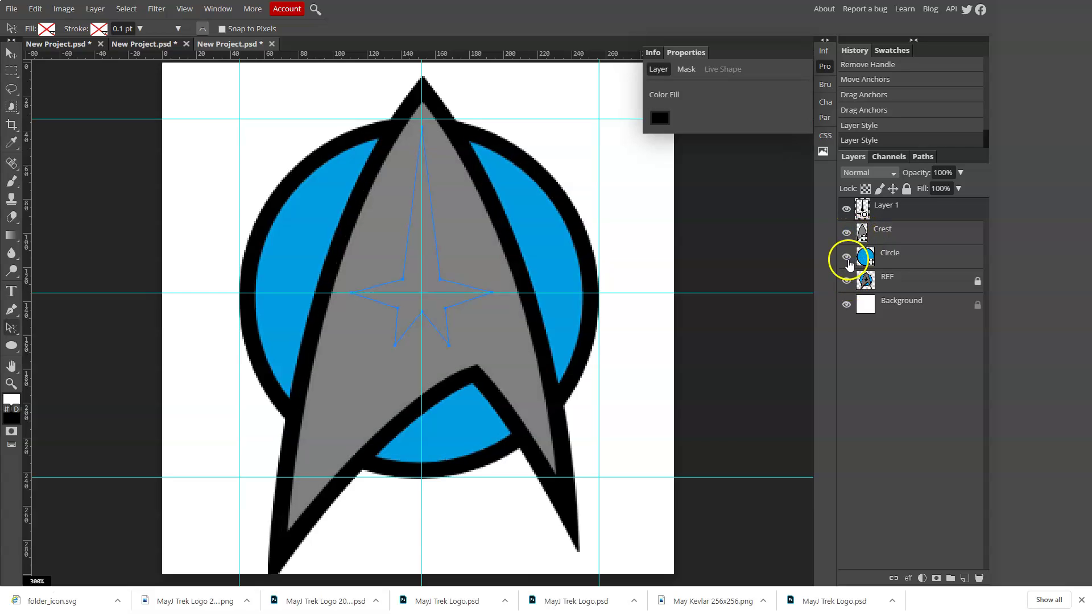
pyautogui.click(888, 215)
pyautogui.click(897, 209)
pyautogui.click(899, 233)
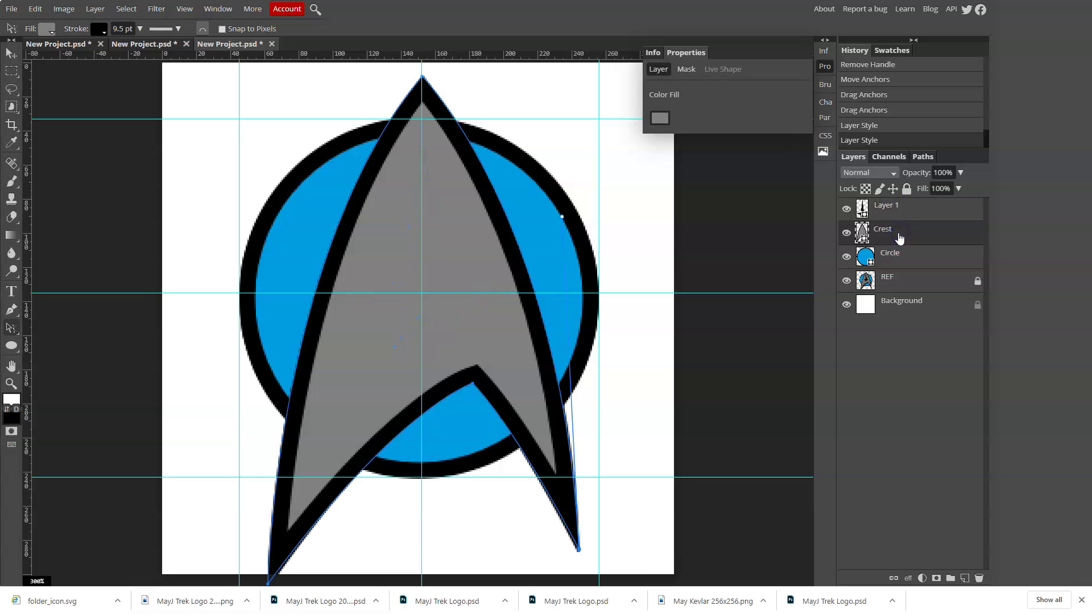
pyautogui.click(902, 217)
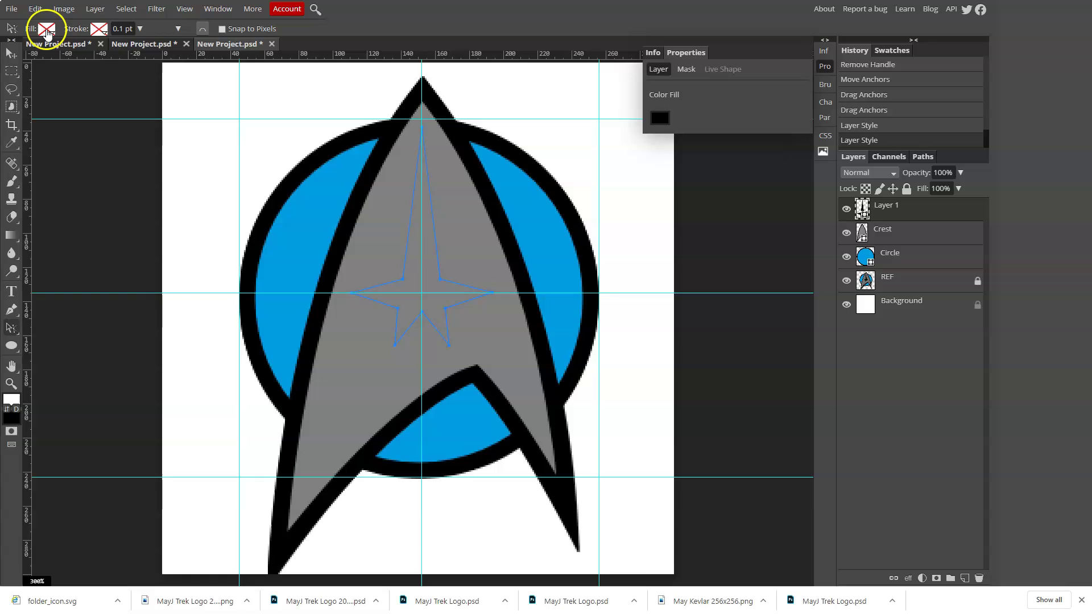
# - Reapply the solid black fill to the star layer
pyautogui.click(47, 31)
pyautogui.click(99, 52)
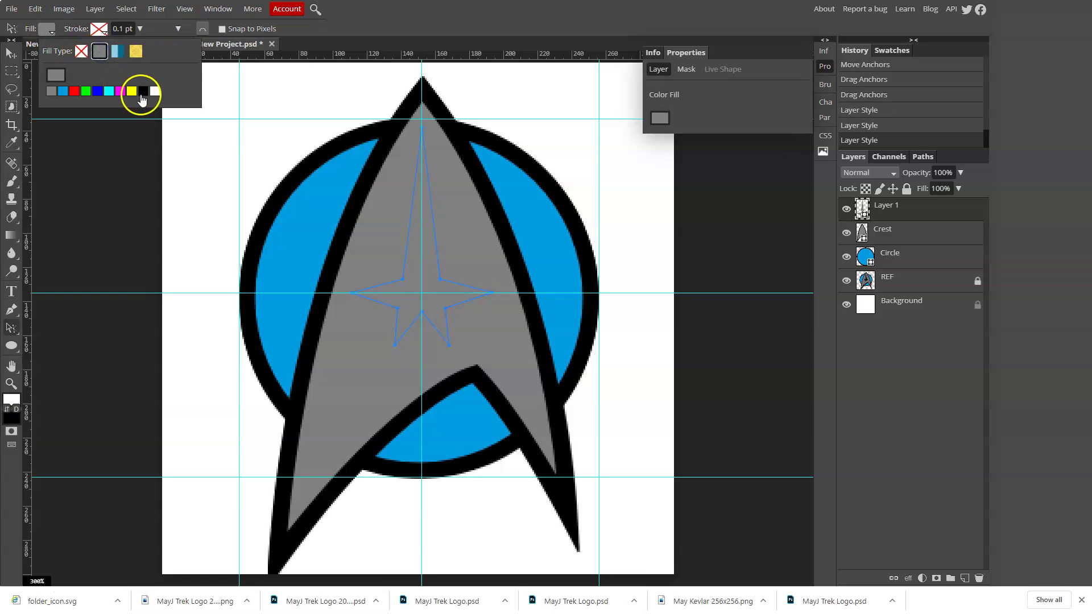
pyautogui.click(141, 93)
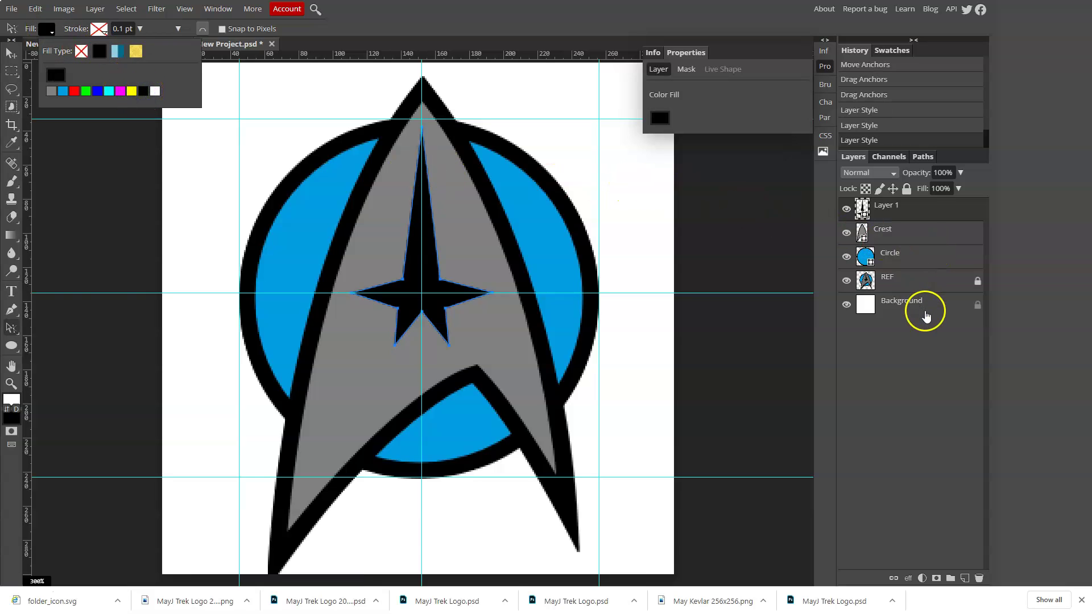
pyautogui.click(926, 315)
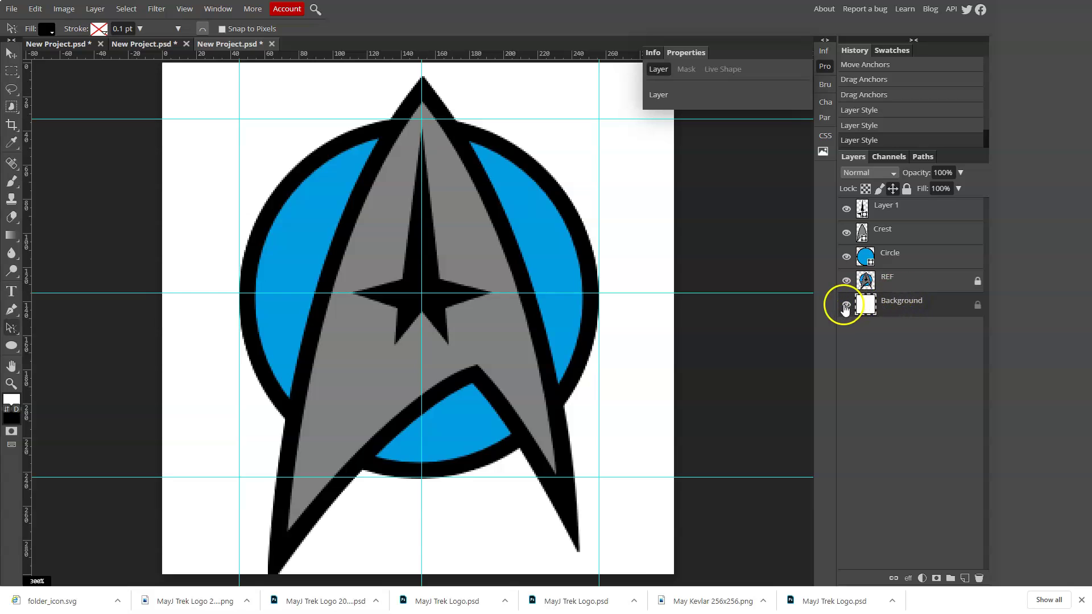
# - Toggle the REF layer's solo visibility repeatedly to compare the reference with the rebuilt logo
pyautogui.keyDown('alt'); pyautogui.click(847, 283); pyautogui.keyUp('alt')
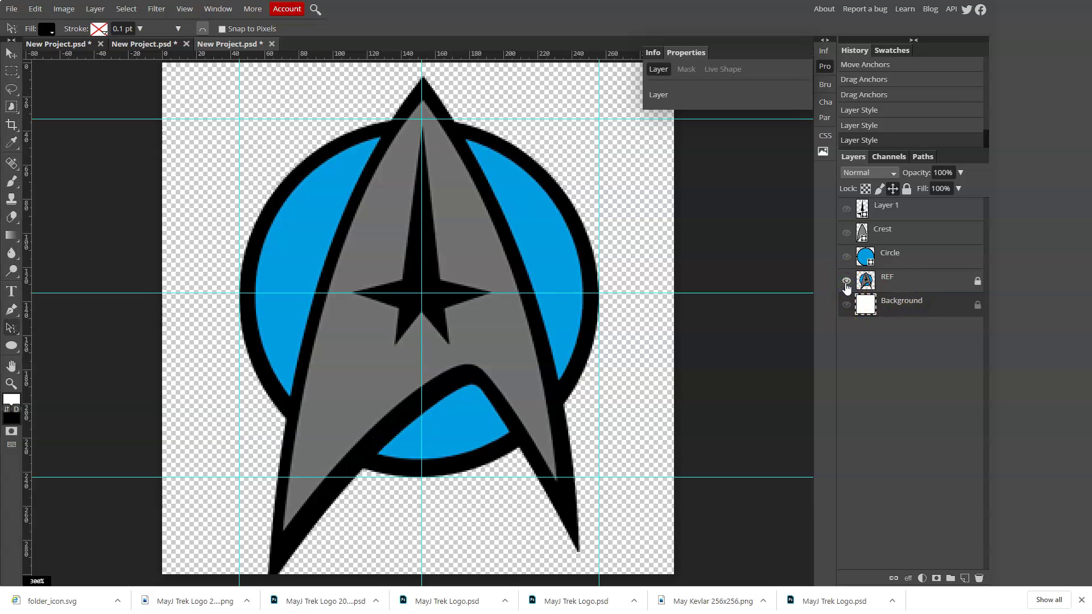
pyautogui.keyDown('alt'); pyautogui.click(847, 283); pyautogui.keyUp('alt')
pyautogui.keyDown('alt'); pyautogui.click(847, 283); pyautogui.keyUp('alt')
pyautogui.keyDown('alt'); pyautogui.click(847, 283); pyautogui.keyUp('alt')
pyautogui.click(847, 283)
pyautogui.click(847, 283)
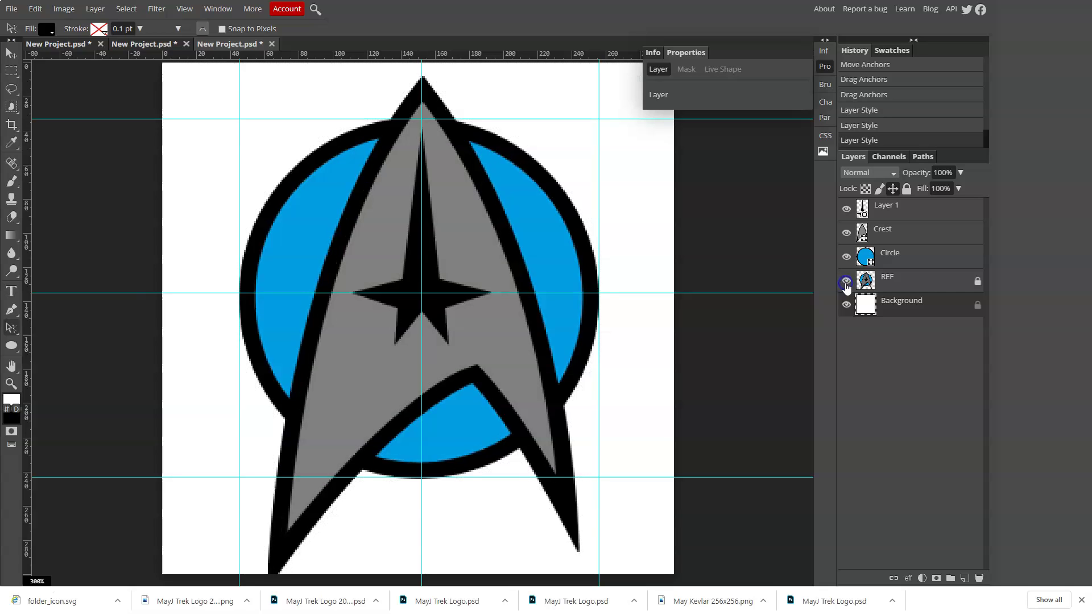
pyautogui.click(846, 282)
pyautogui.click(846, 283)
pyautogui.keyDown('alt'); pyautogui.click(847, 283); pyautogui.keyUp('alt')
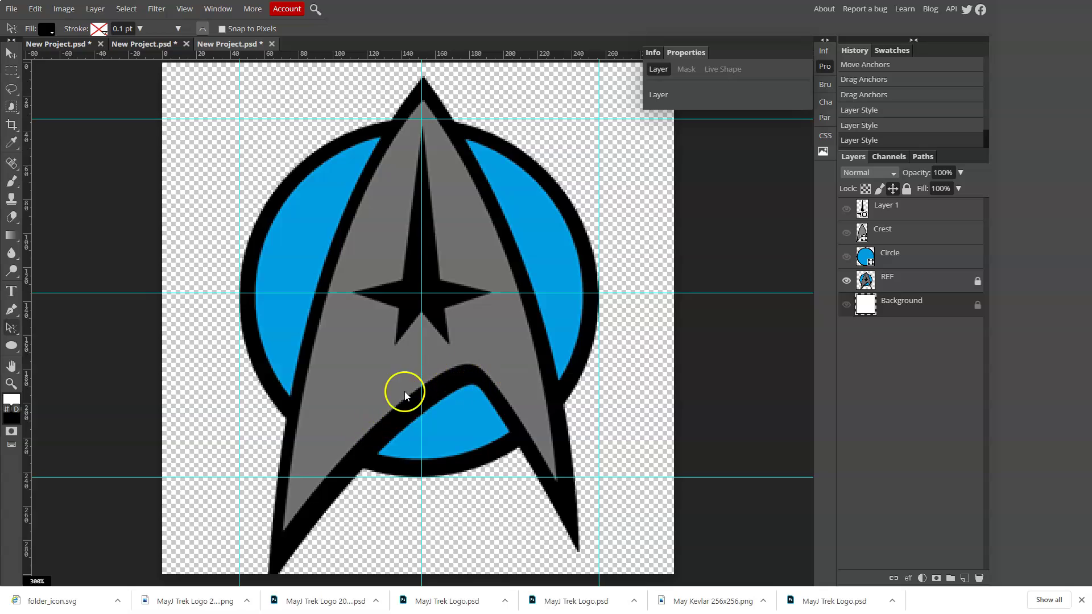
pyautogui.keyDown('alt'); pyautogui.click(846, 281); pyautogui.keyUp('alt')
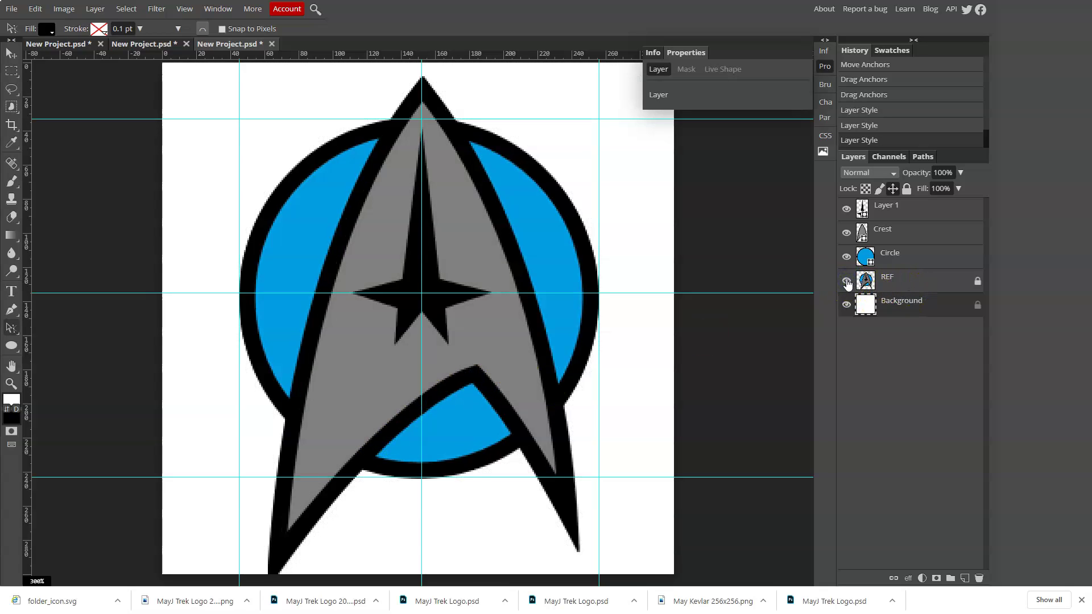
pyautogui.keyDown('alt'); pyautogui.click(847, 281); pyautogui.keyUp('alt')
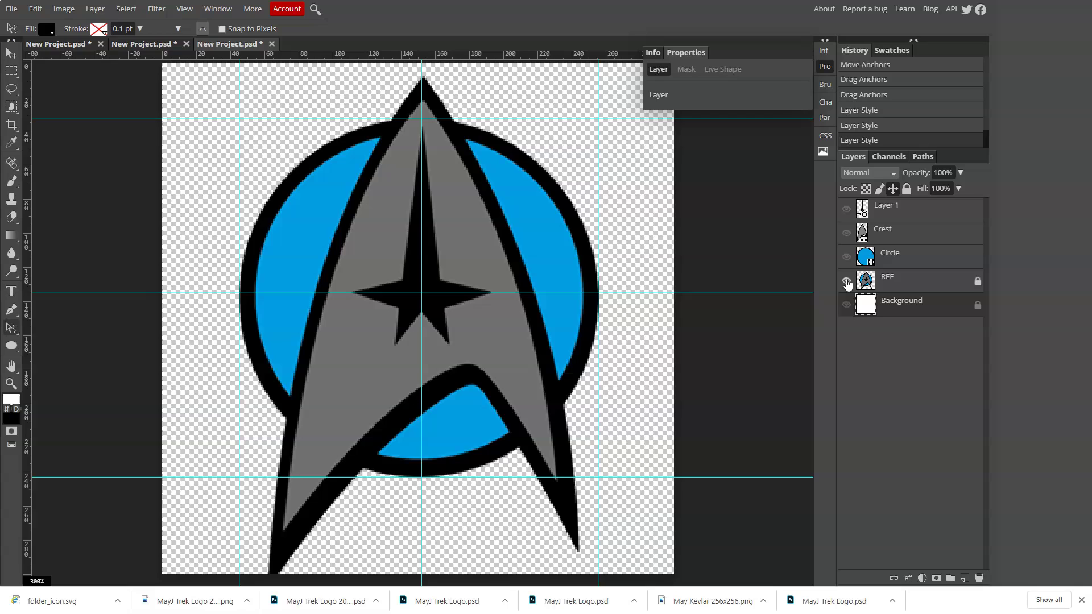
pyautogui.click(847, 281)
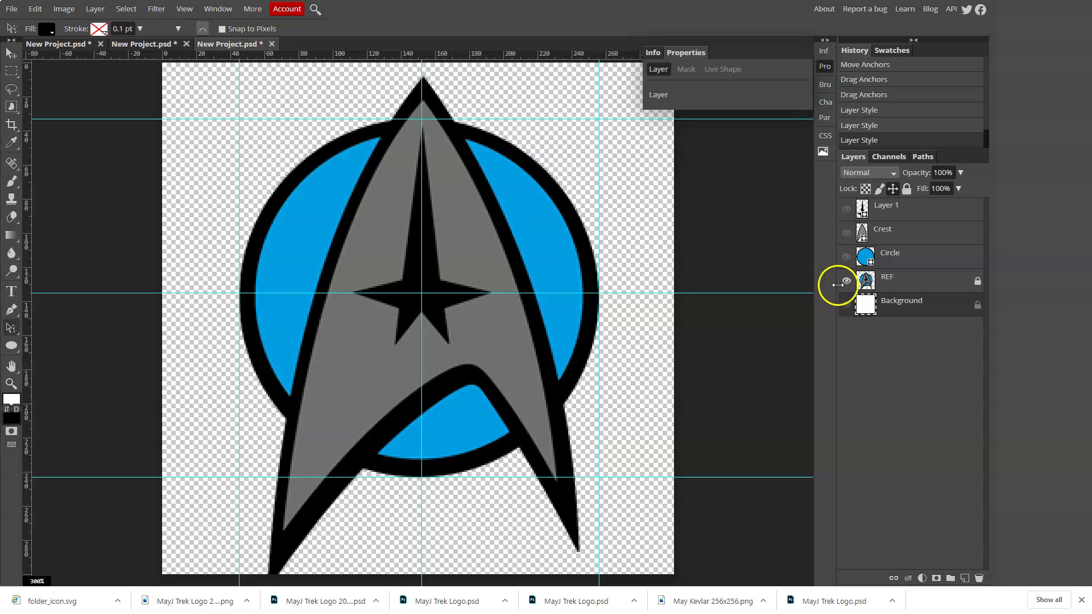